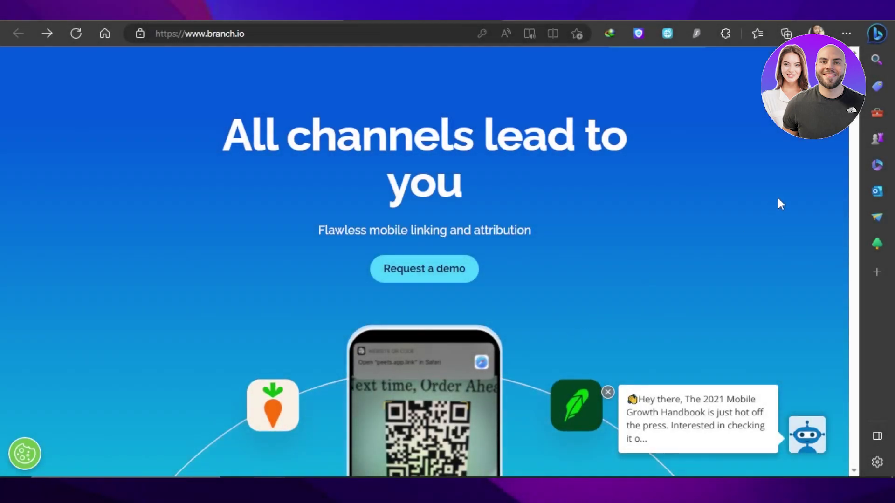
- Scroll through the Summary analytics, then filter it to Quick Links data only
mouse_move(856, 61)
left_mouse_down()
mouse_move(866, 169)
mouse_move(862, 51)
left_mouse_up()
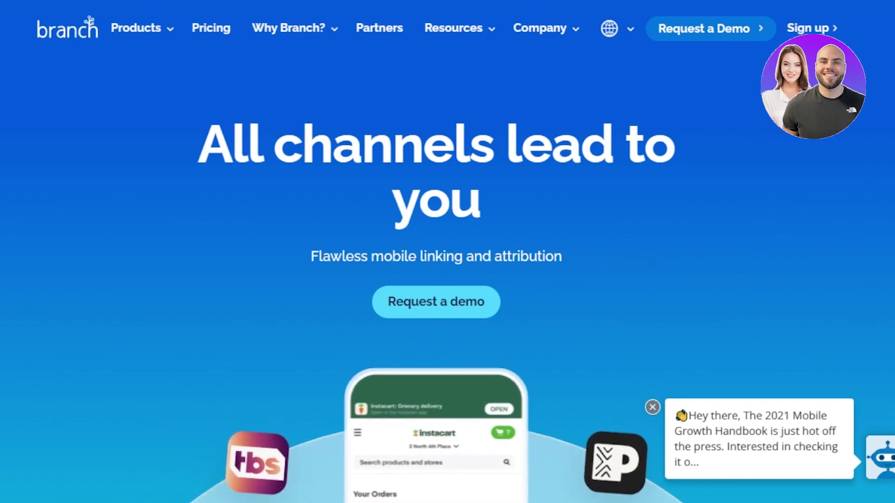
scroll(448, 251, "down", 10)
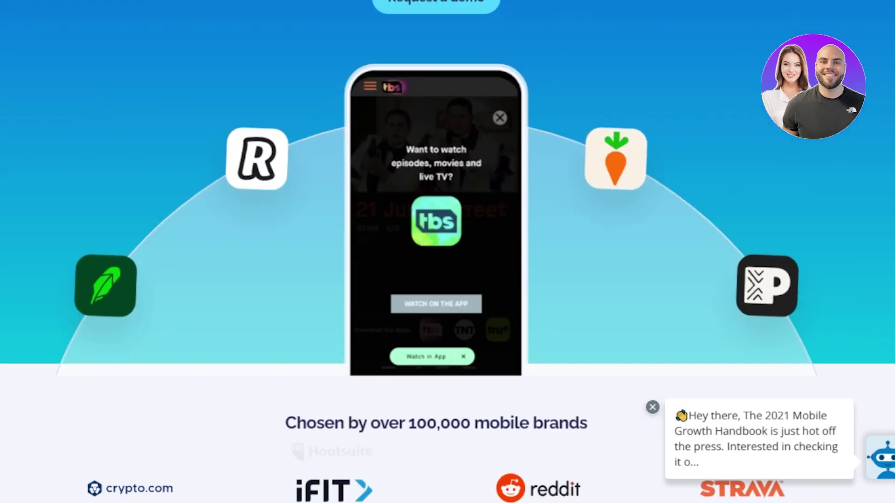
scroll(447, 252, "down", 3)
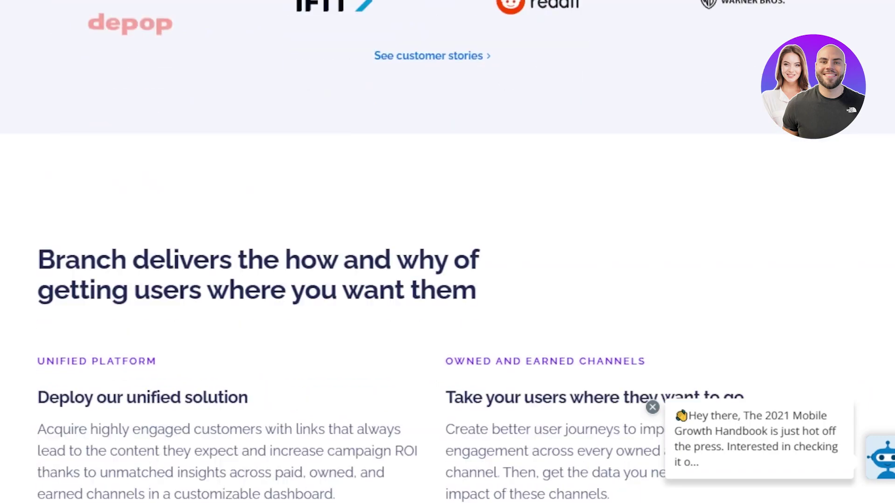
scroll(447, 252, "down", 8)
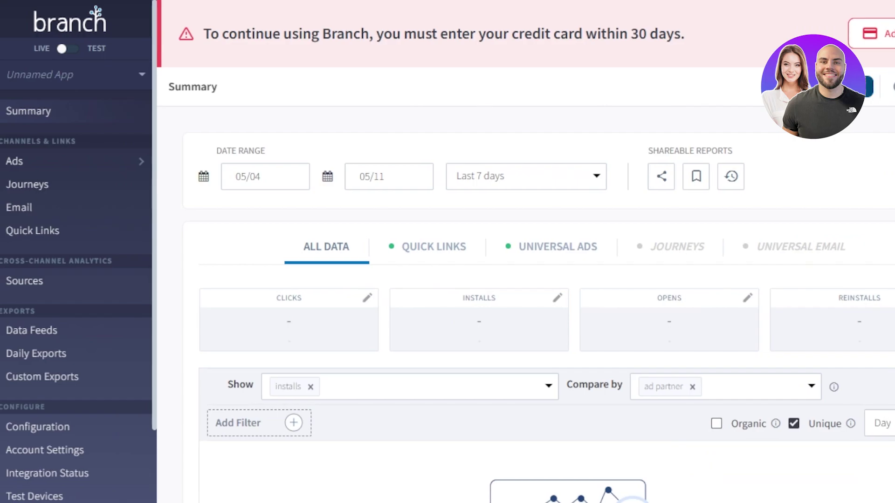
scroll(406, 186, "down", 4)
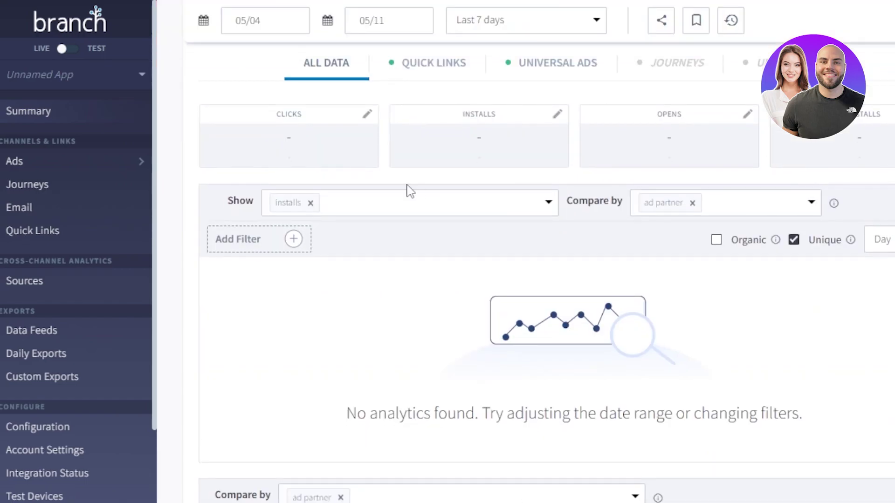
scroll(541, 273, "up", 2)
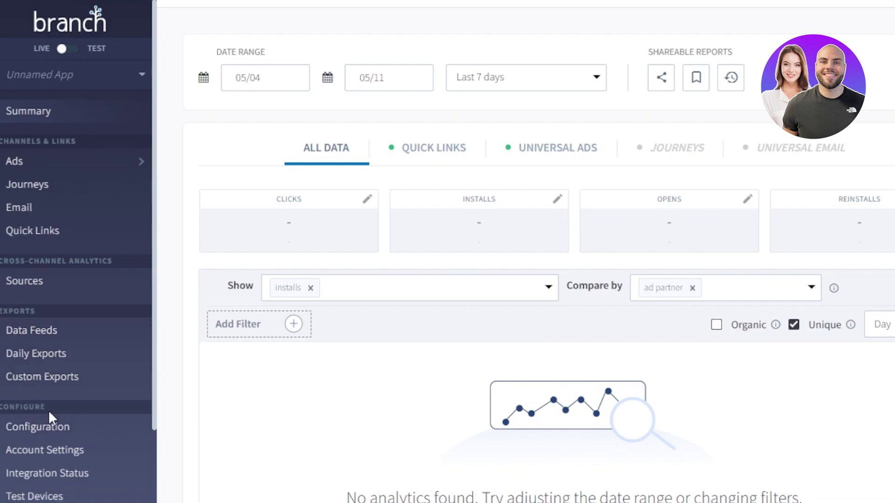
scroll(152, 343, "down", 2)
scroll(151, 420, "up", 2)
left_click(473, 148)
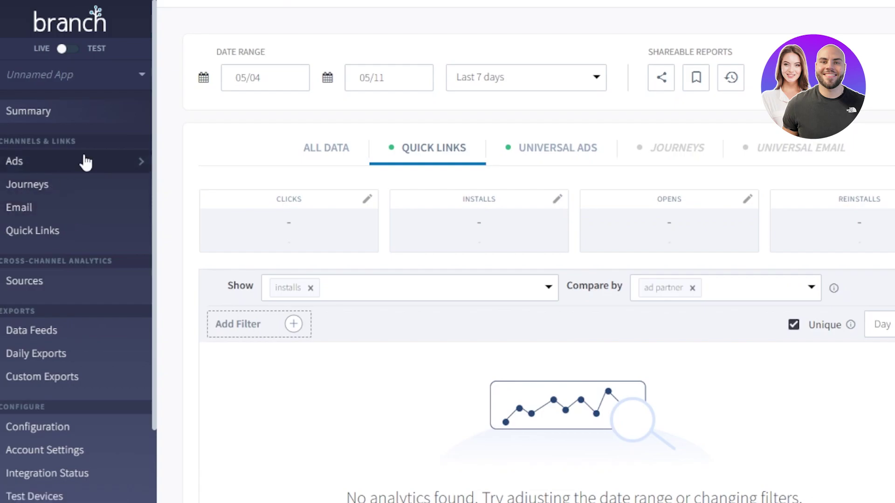
- Show the Ads Unified Analytics Overview and its Events table by ad partner and campaign
left_click(114, 164)
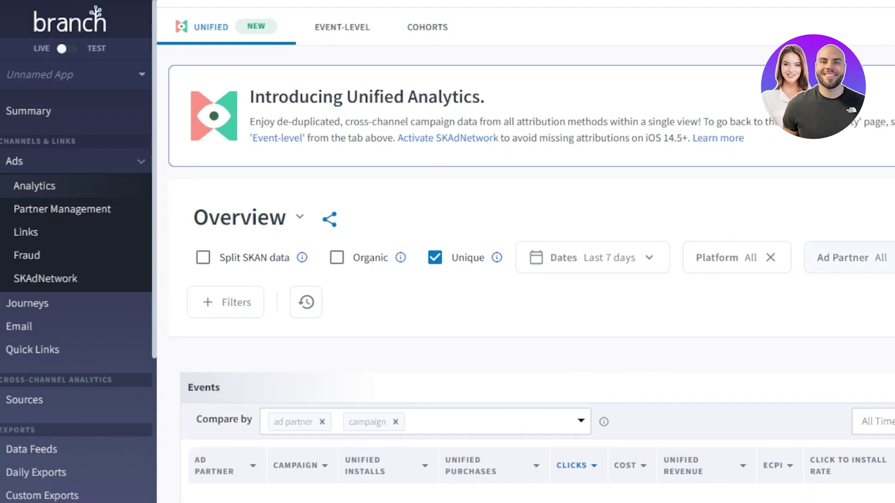
scroll(466, 279, "down", 4)
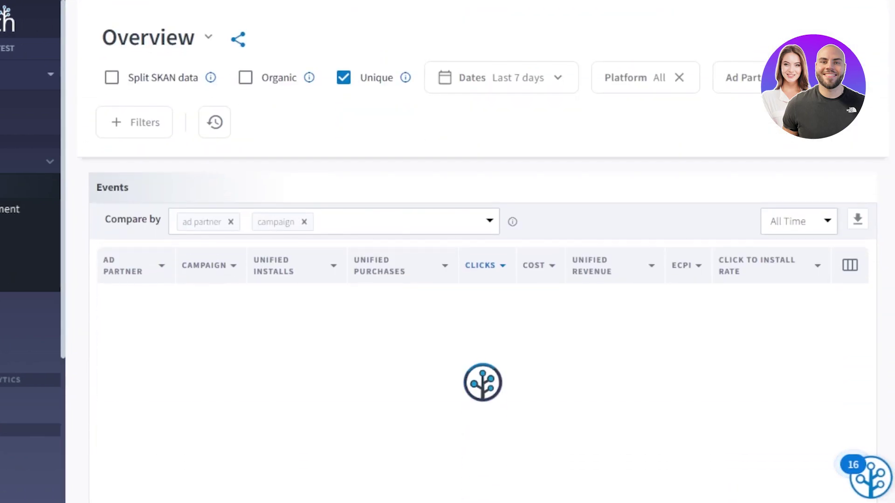
scroll(456, 269, "up", 3)
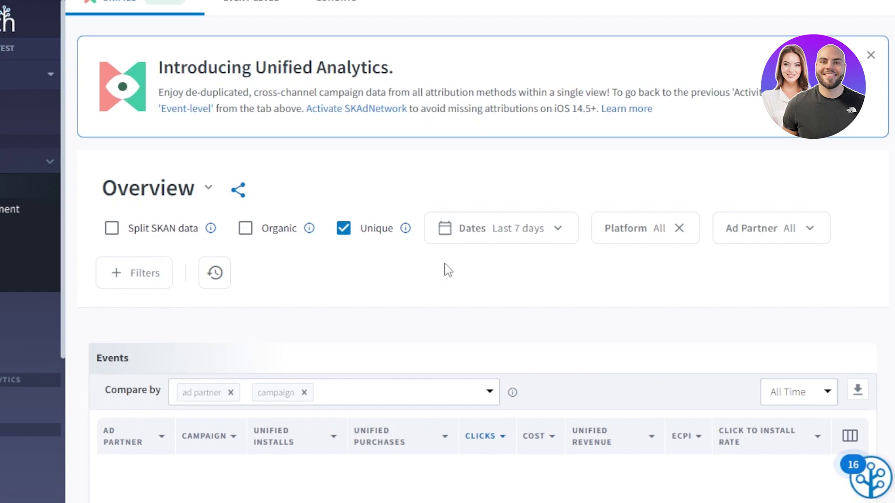
scroll(154, 177, "down", 1)
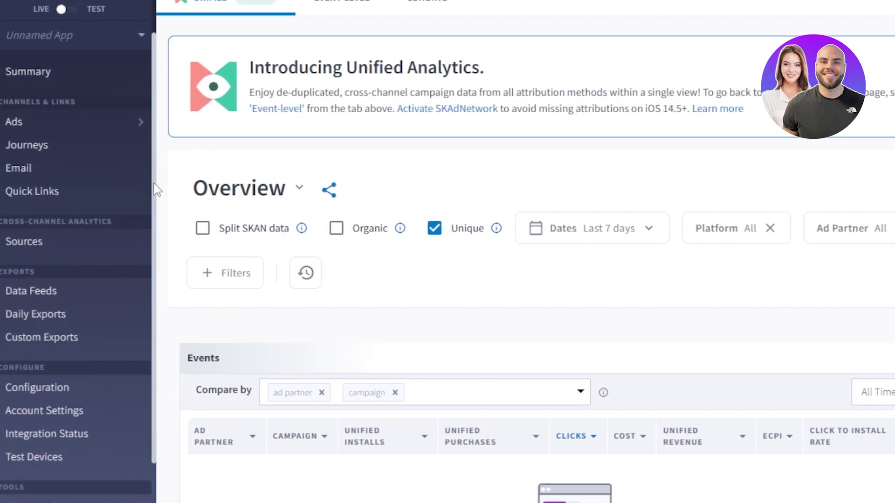
scroll(93, 186, "up", 1)
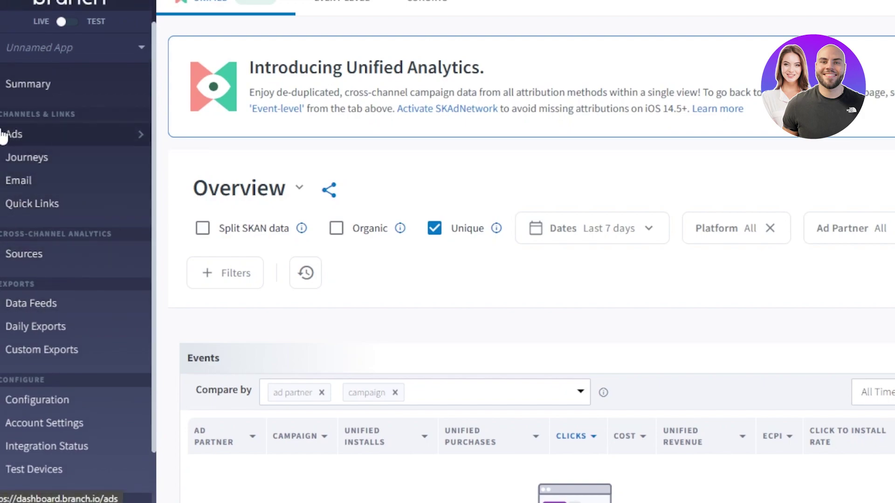
- Go via Quick Links to the Ads Links page and begin a new ad link
left_click(50, 206)
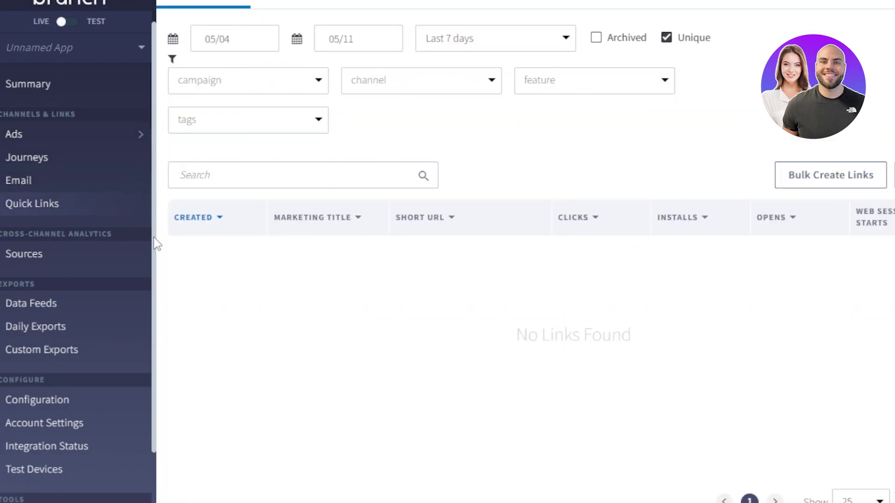
scroll(157, 233, "up", 1)
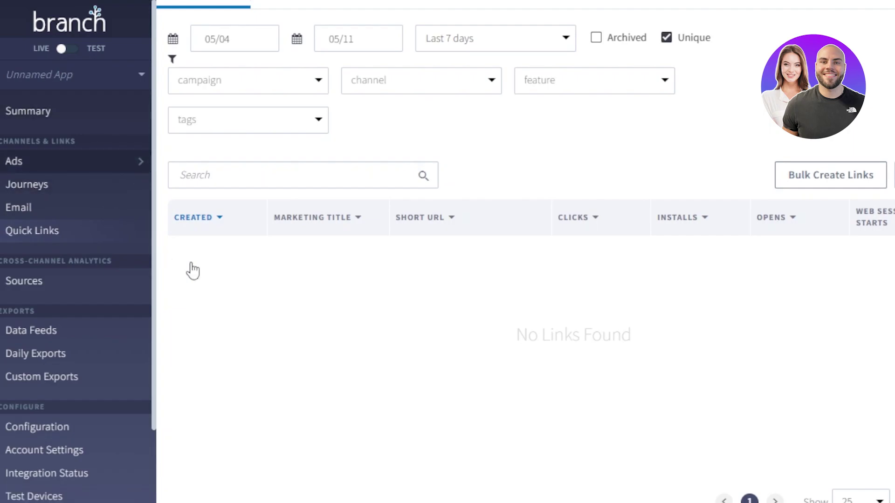
left_click(56, 234)
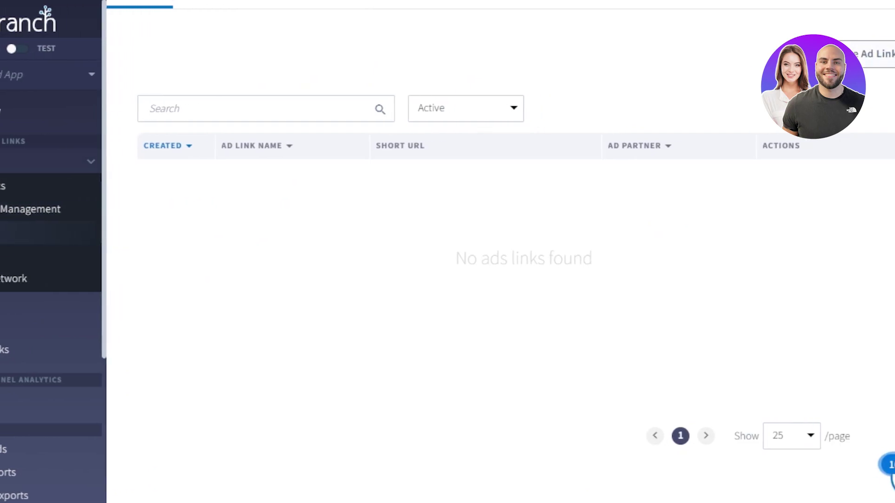
left_click(820, 54)
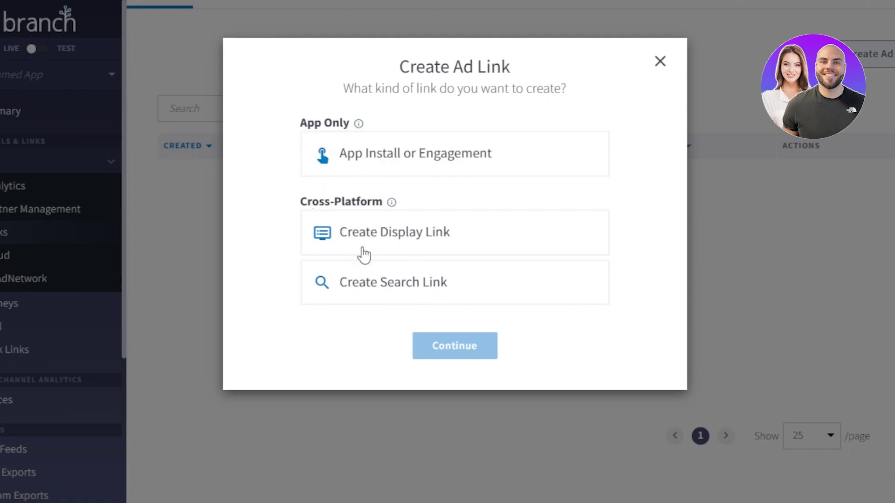
- Start a Cross-Platform Display ad link named 'test' and bring up the ad partner list
left_click(425, 245)
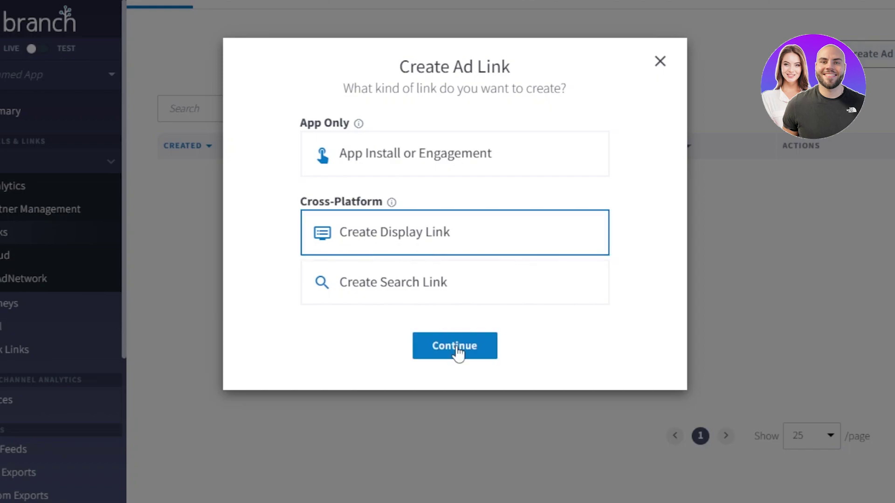
left_click(466, 357)
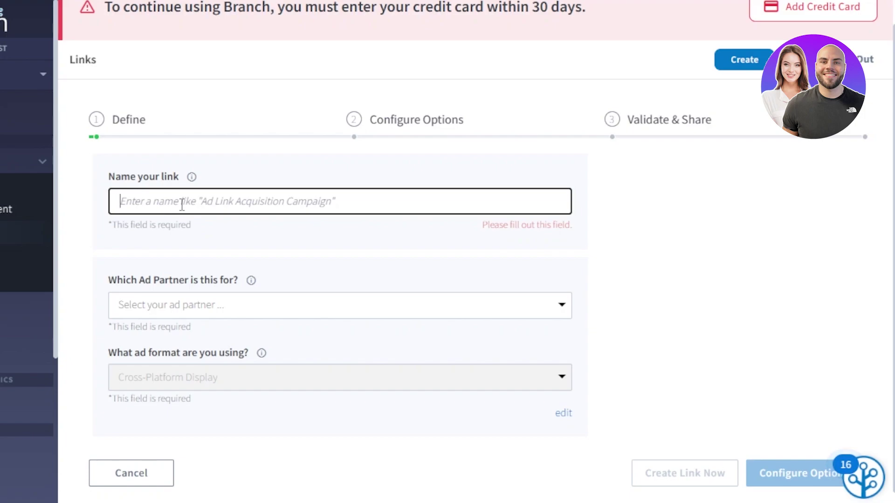
type("test")
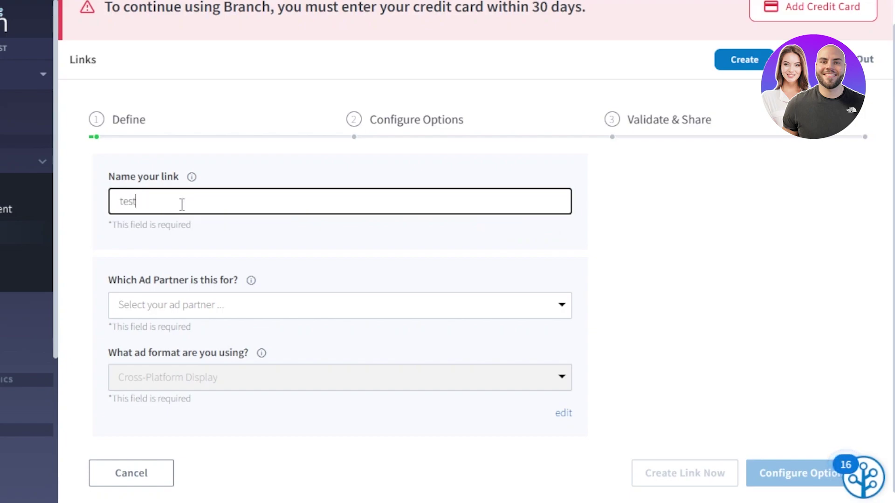
left_click(207, 306)
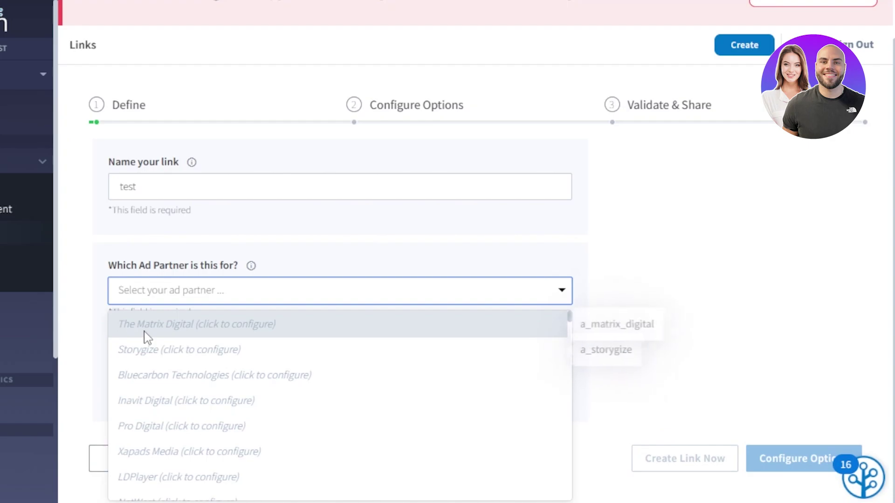
- Pick The Matrix Digital as partner, enable and save it, then start its ad link
left_click(183, 332)
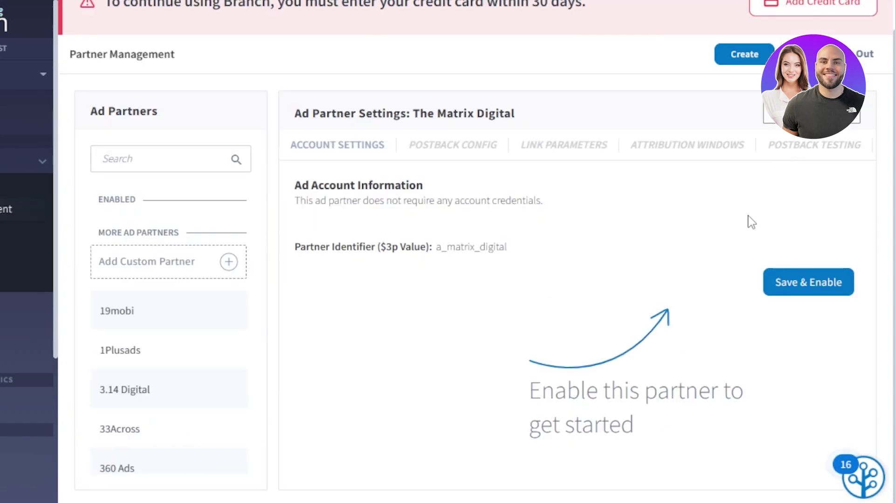
left_click(804, 290)
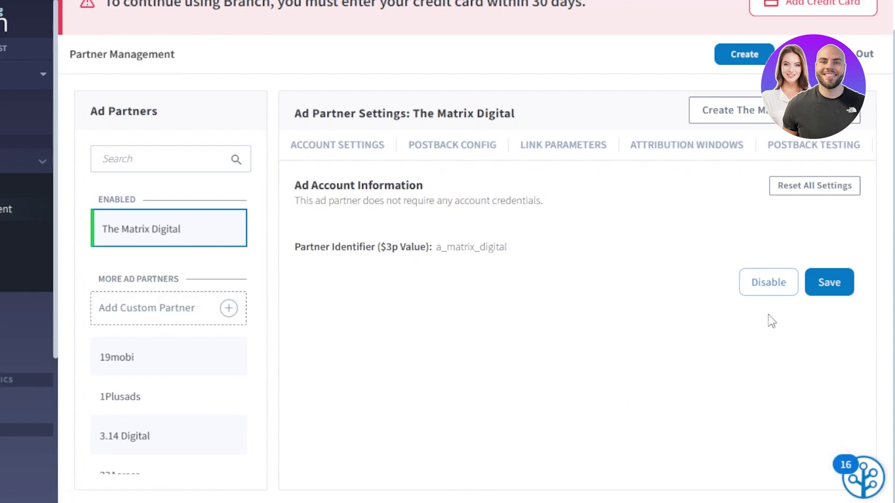
left_click(834, 286)
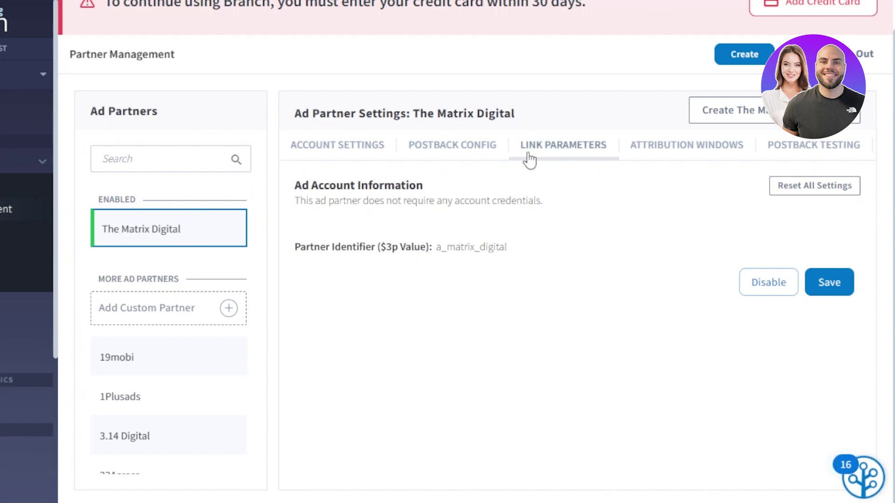
left_click(766, 117)
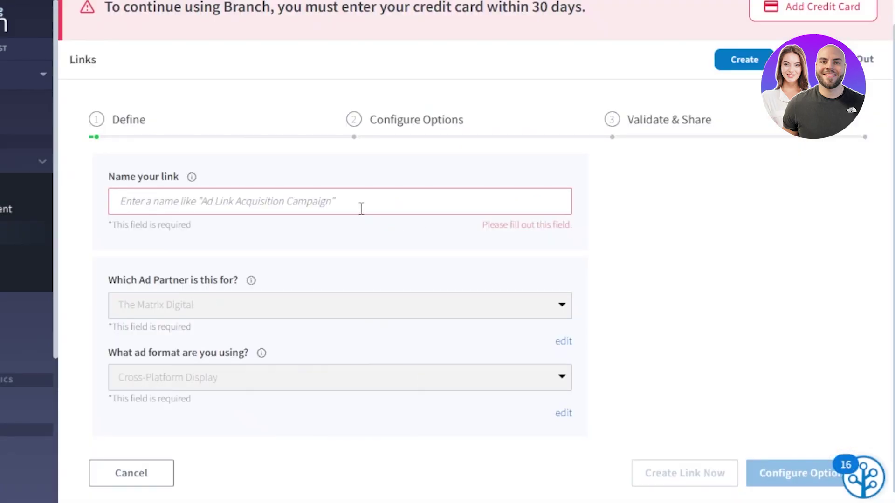
type("test")
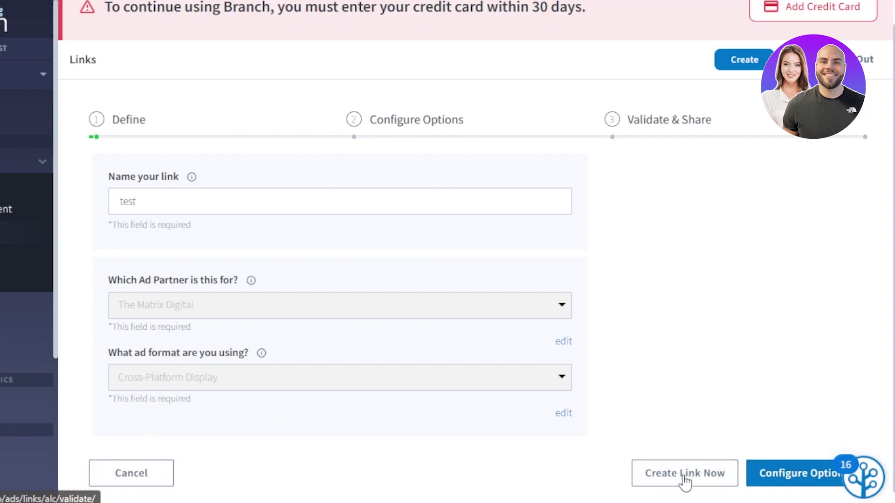
left_click(791, 485)
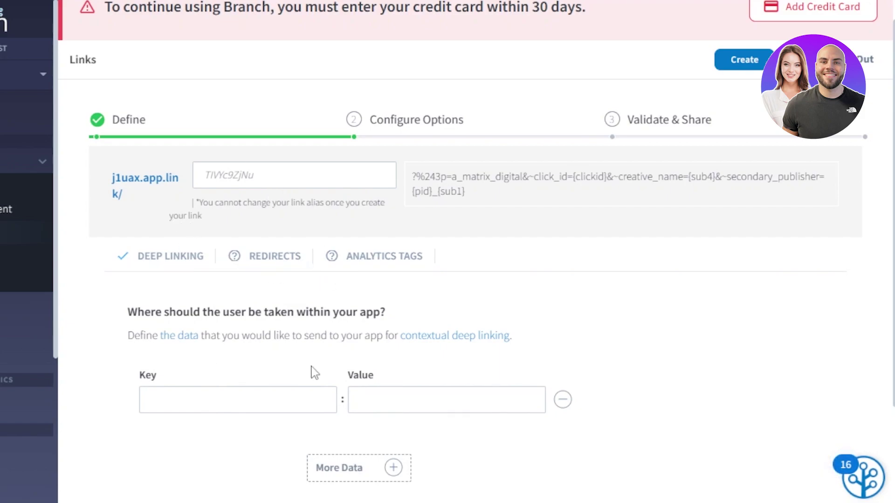
left_click(255, 404)
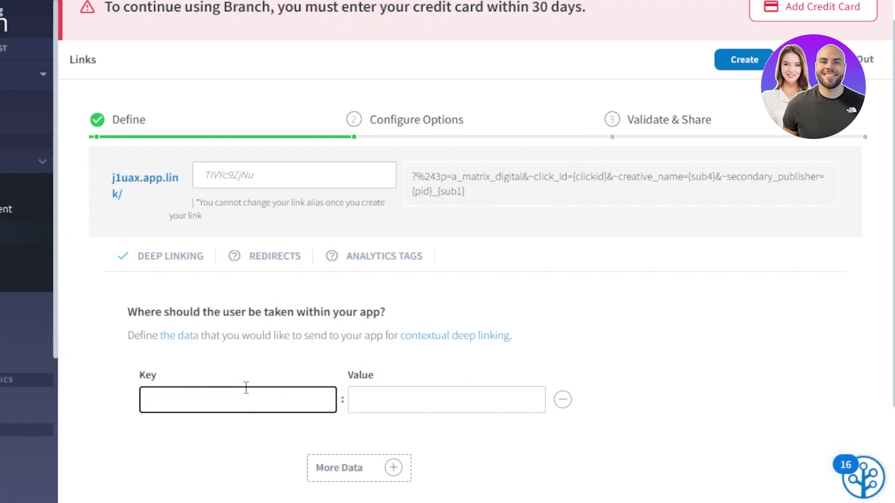
left_click(400, 406)
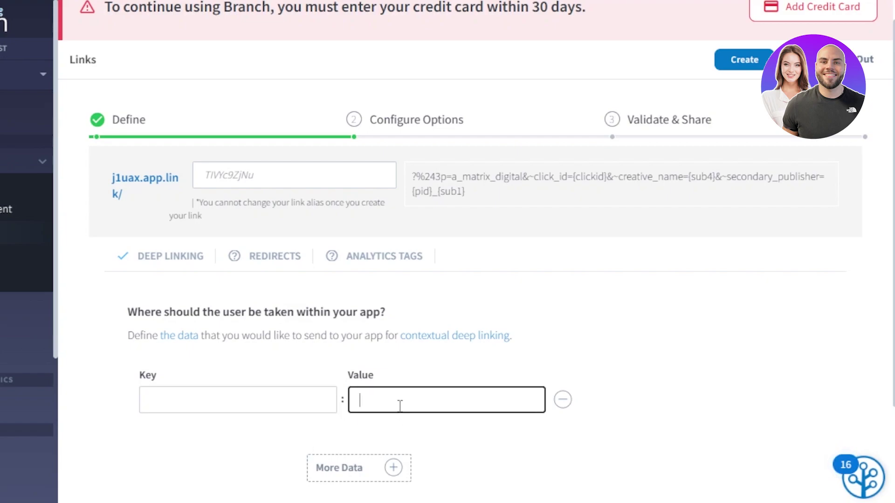
left_click(364, 468)
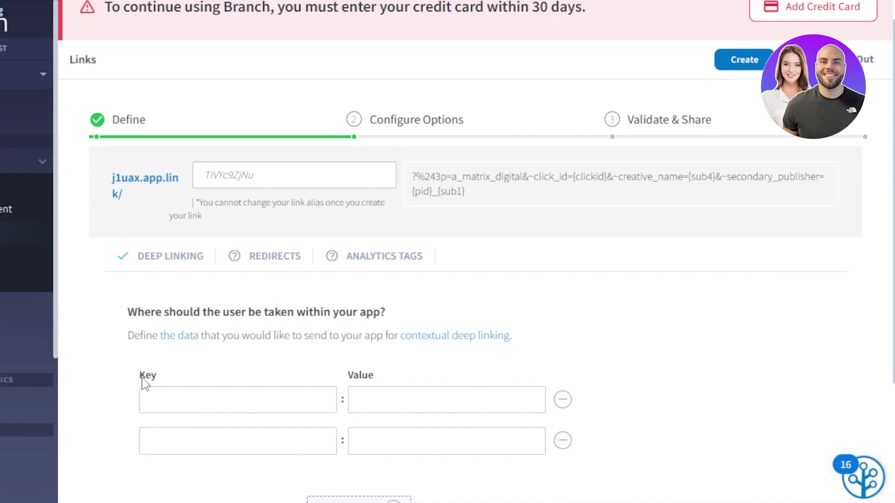
left_click(563, 442)
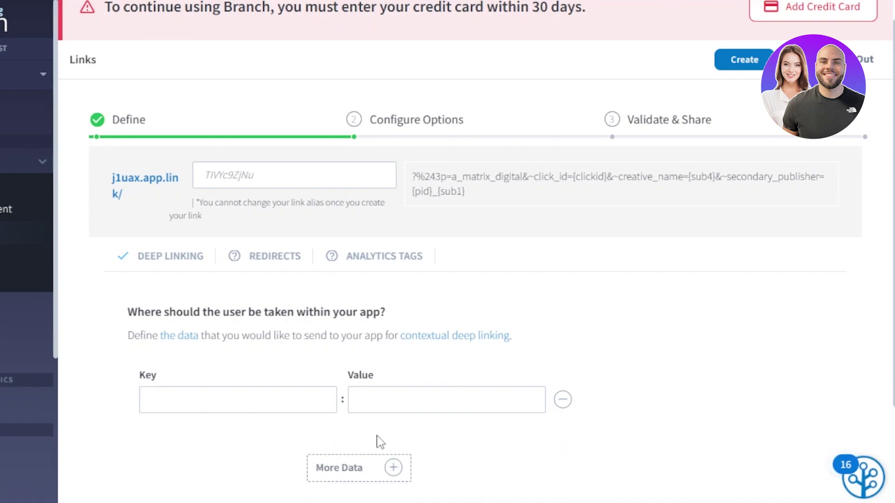
left_click(355, 470)
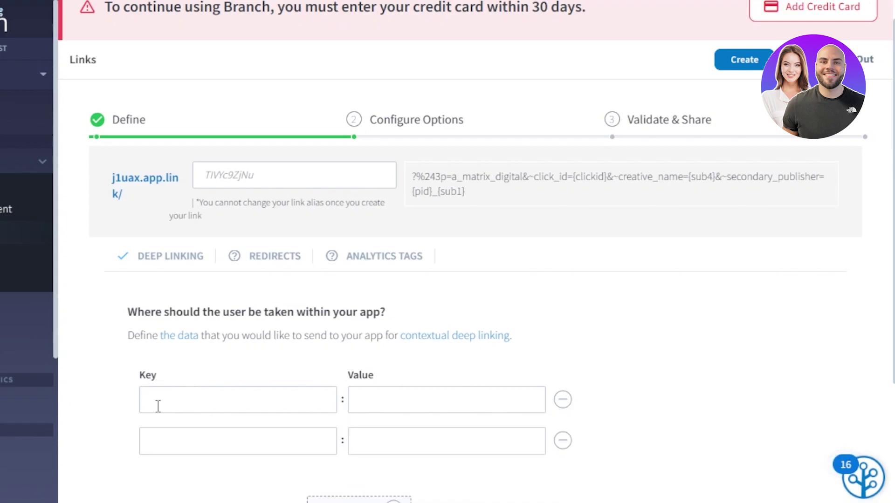
left_click(563, 441)
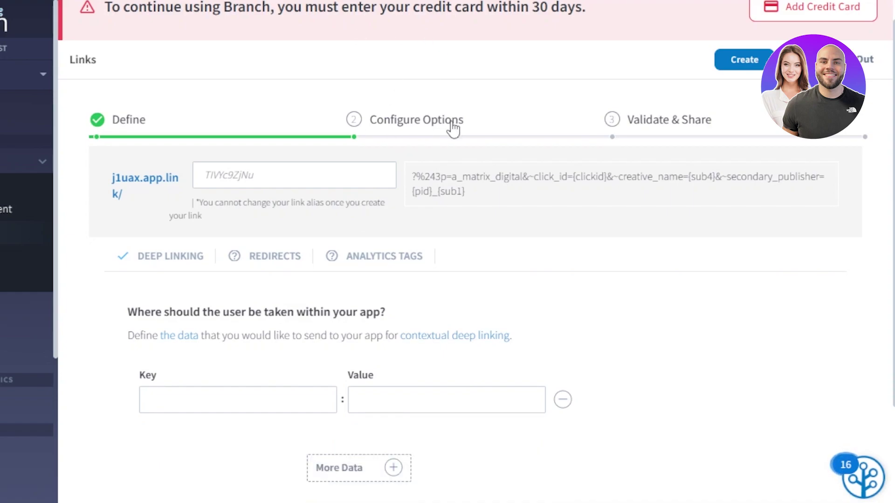
- Reach Validate & Share and copy the Matrix Digital click-tracking ad link
left_click(649, 125)
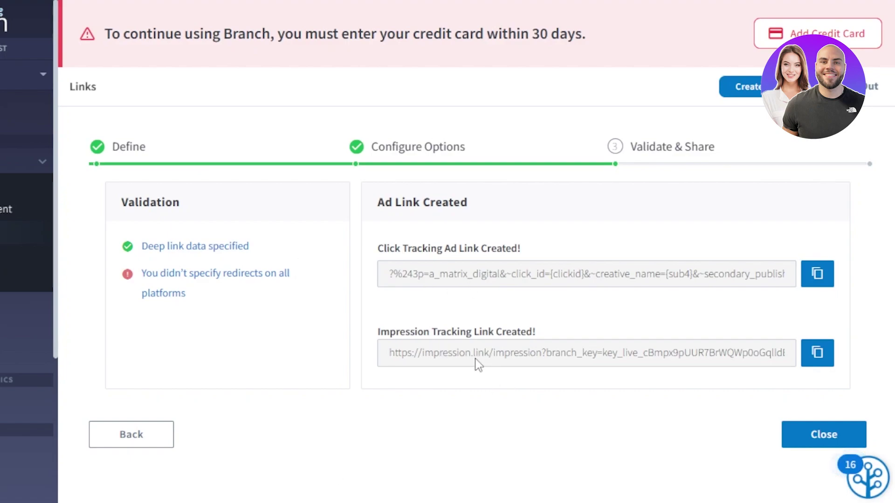
left_click(818, 291)
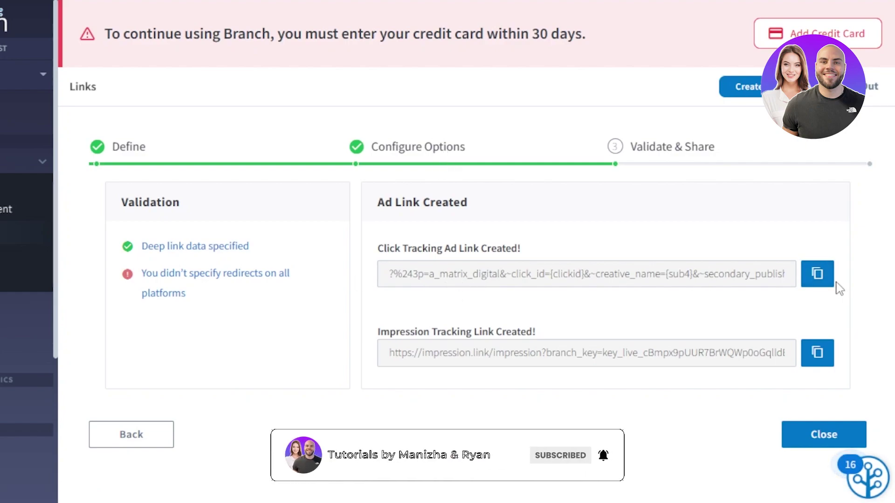
left_click(818, 276)
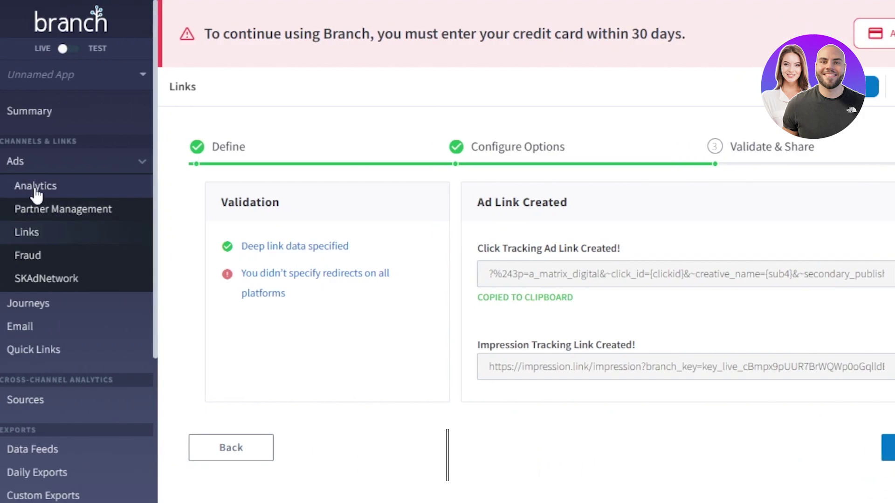
- Visit Ads Analytics, then The Matrix Digital's Partner Management settings and its Create menu
left_click(36, 189)
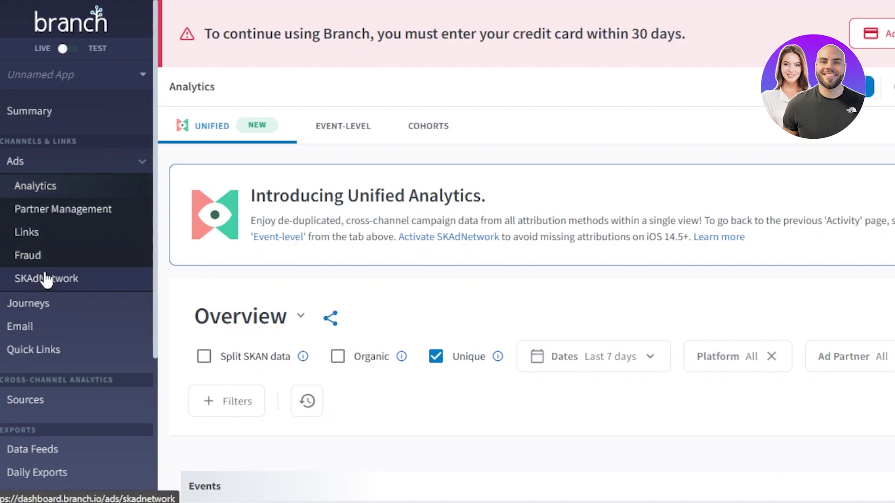
left_click(83, 216)
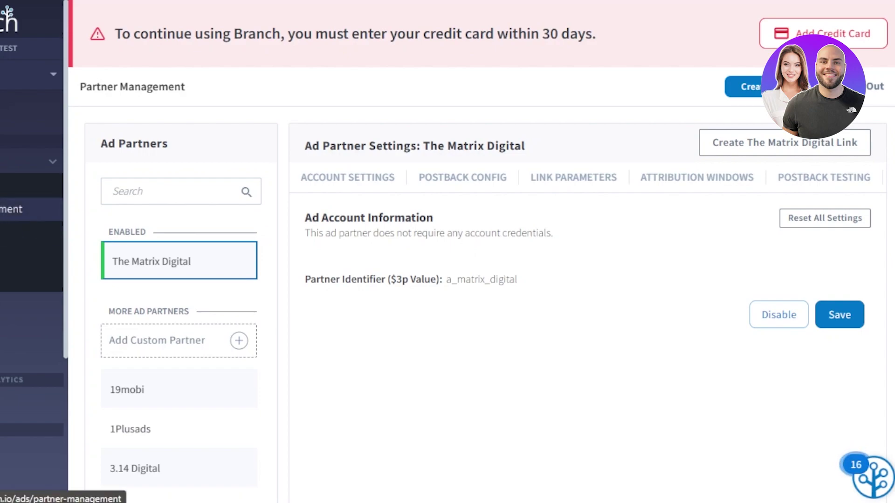
left_click(751, 93)
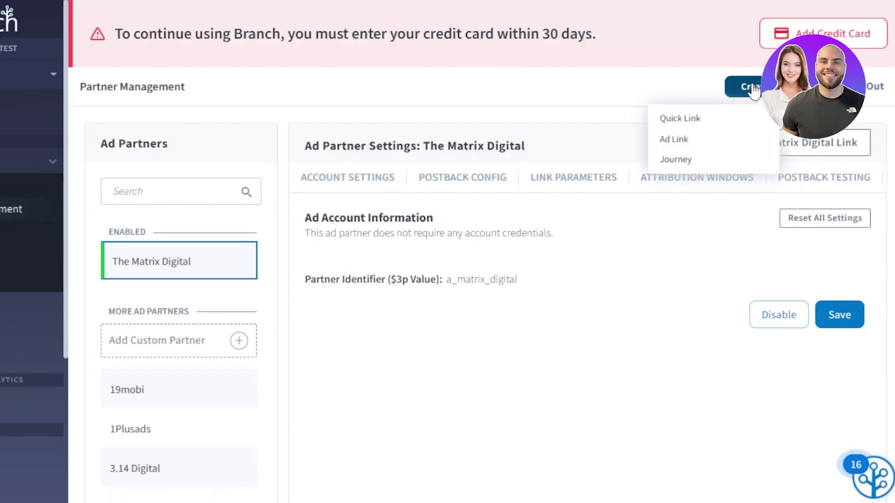
- Choose Journey from the Create menu and dismiss the Sign up for Journeys dialog
left_click(679, 161)
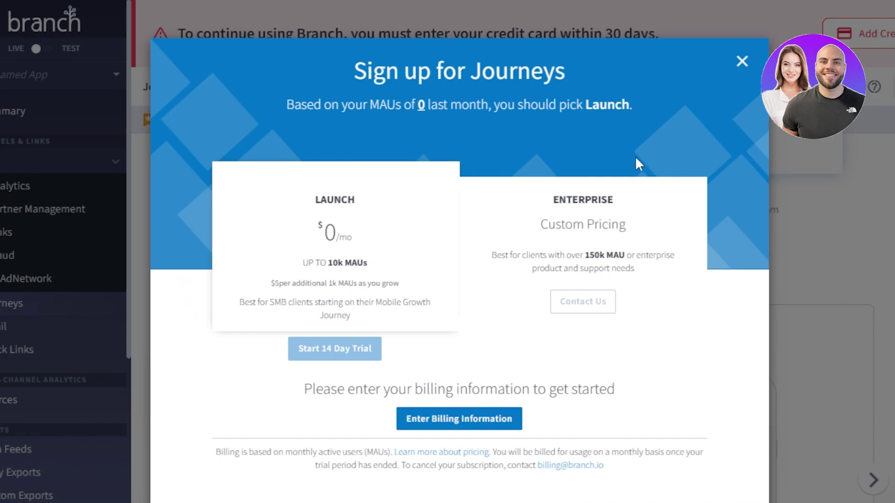
left_click(742, 62)
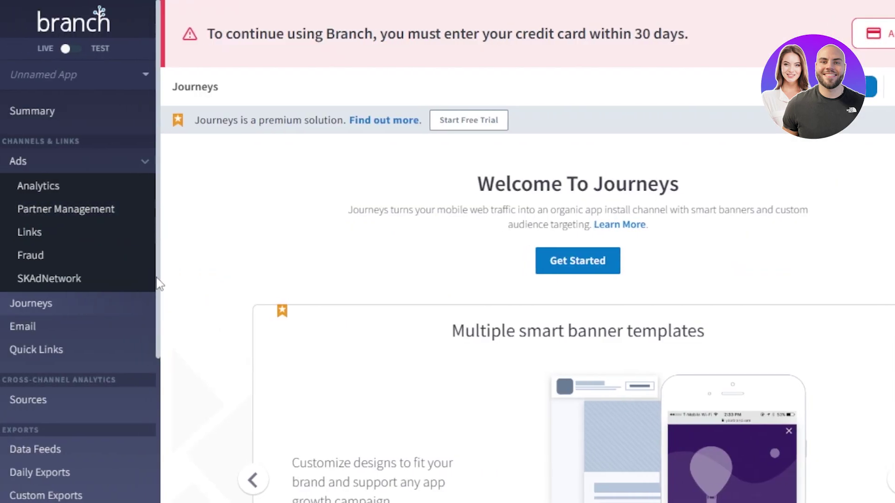
left_click_drag(158, 283, 160, 390)
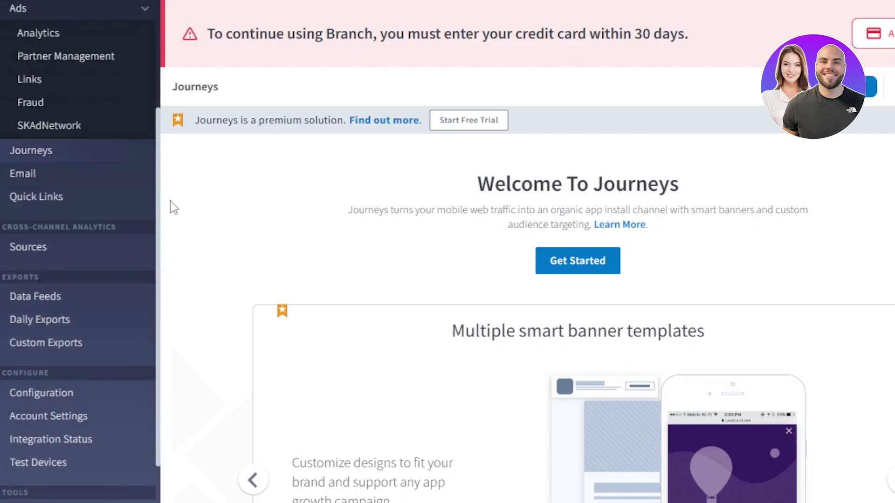
- Browse the Email page's provider grid and Create menu, then show the Sources report
left_click(69, 184)
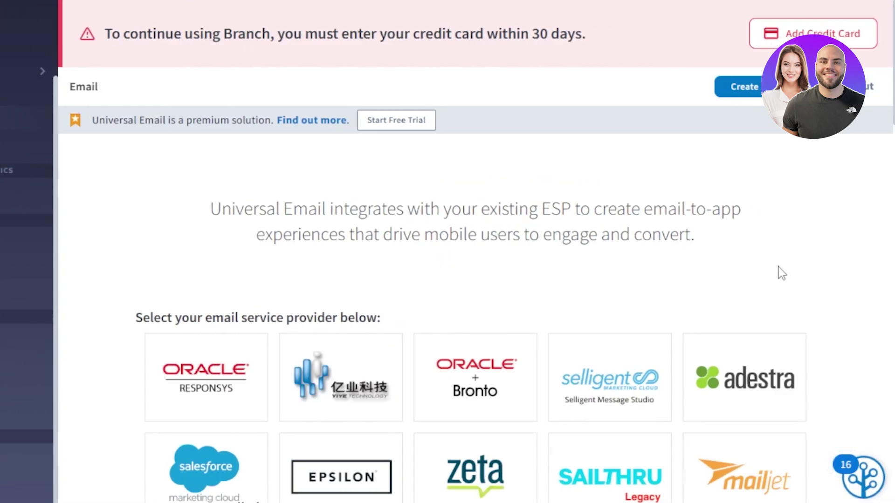
left_click(740, 91)
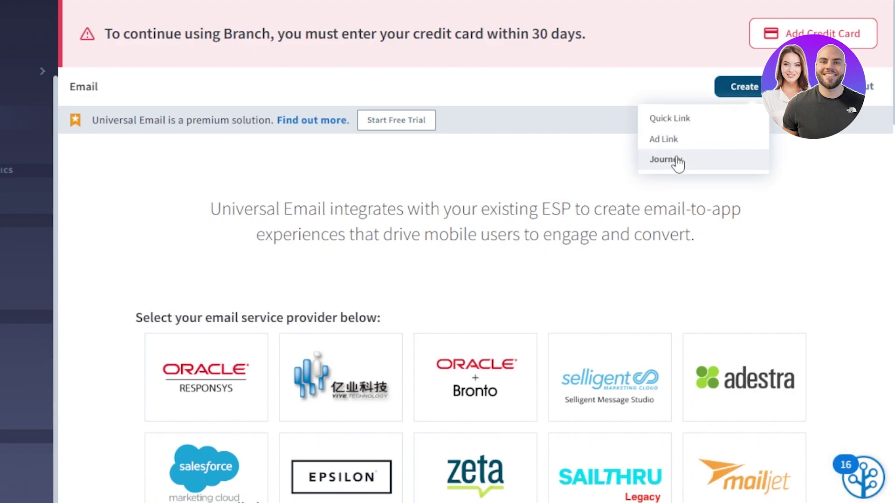
left_click(754, 241)
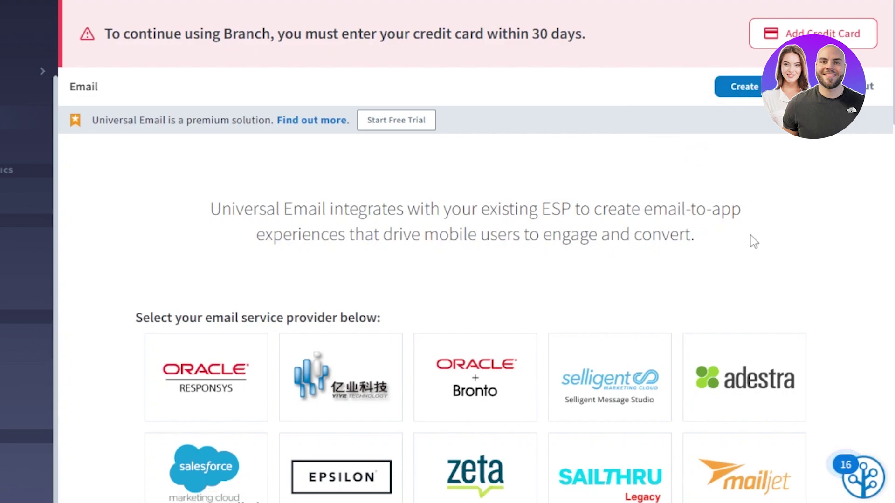
scroll(754, 241, "down", 15)
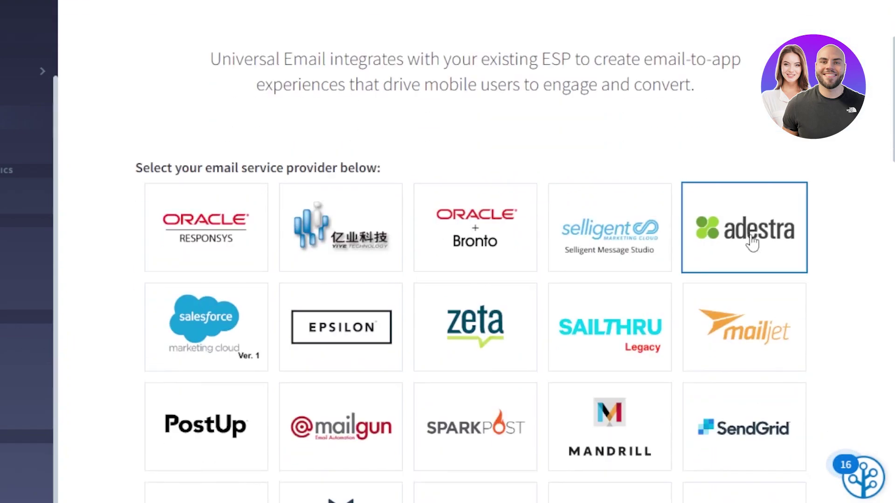
scroll(754, 241, "down", 14)
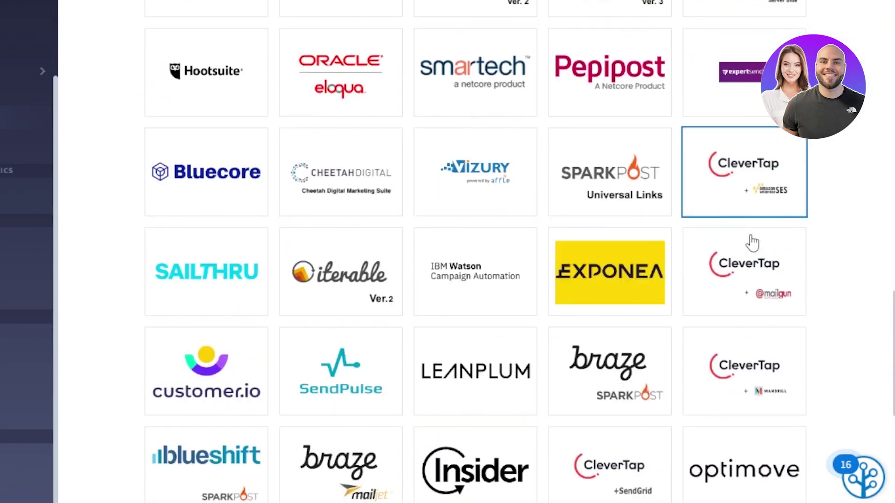
scroll(754, 241, "up", 20)
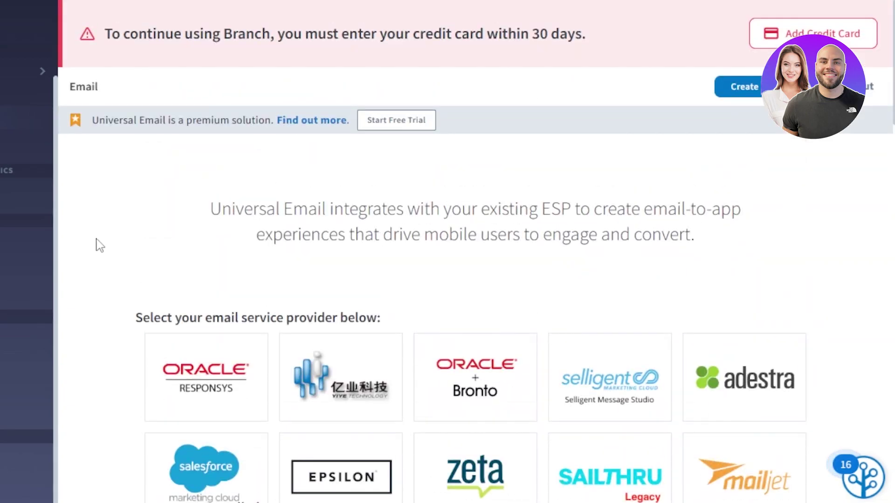
left_click(29, 190)
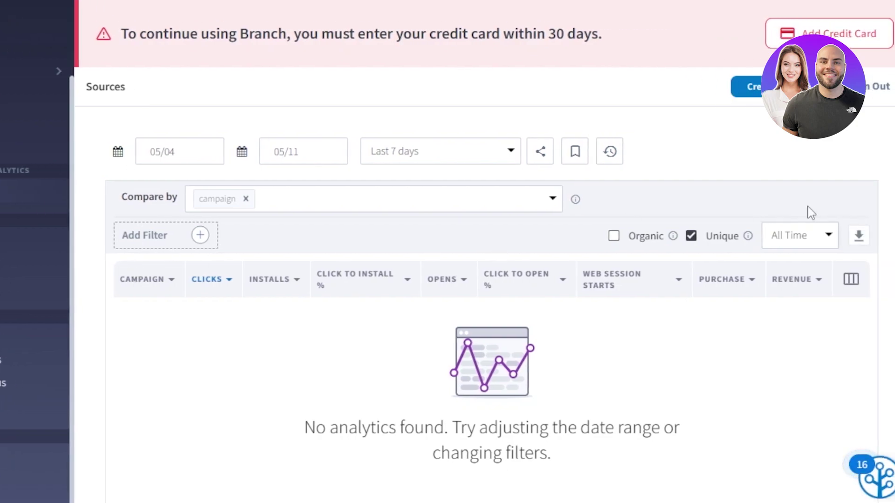
scroll(485, 252, "down", 1)
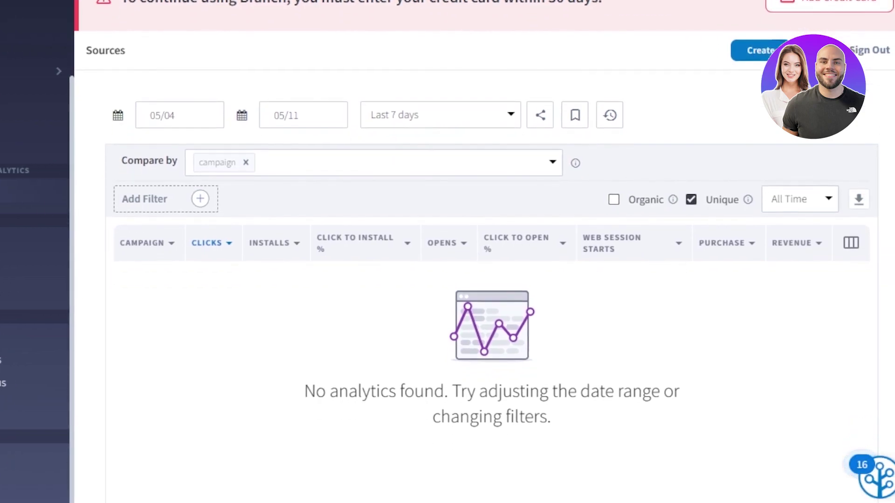
scroll(485, 252, "down", 1)
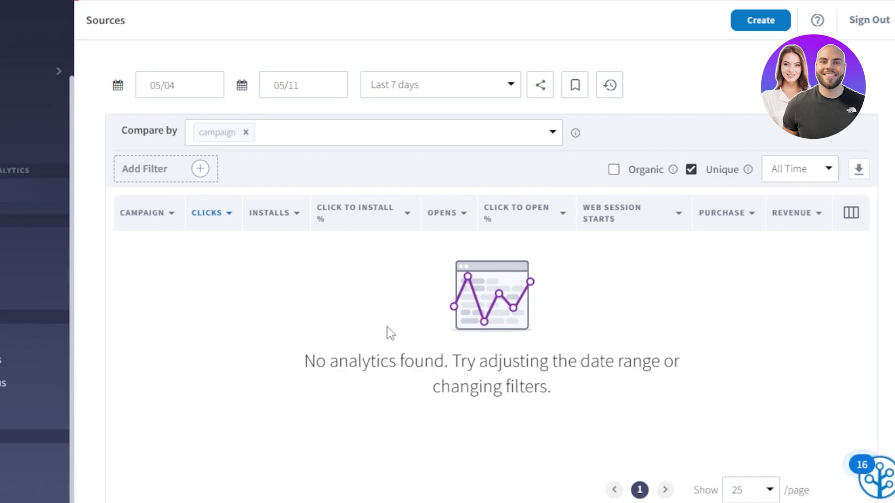
mouse_move(261, 213)
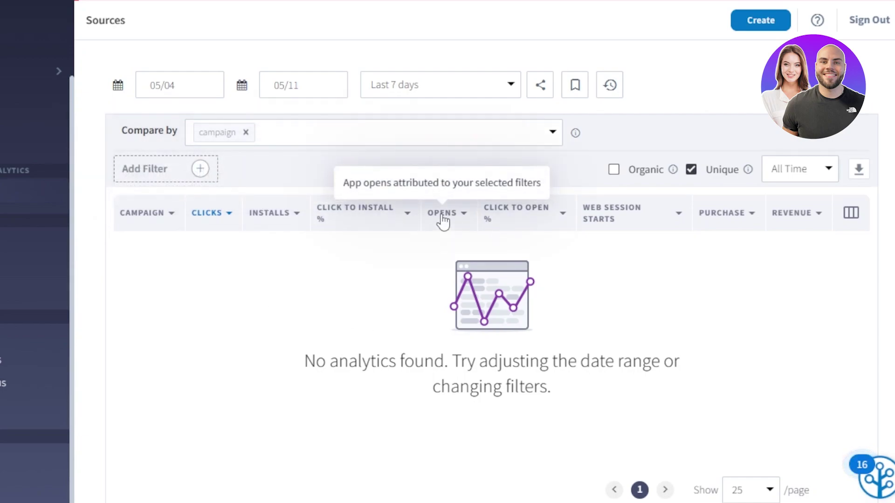
mouse_move(668, 171)
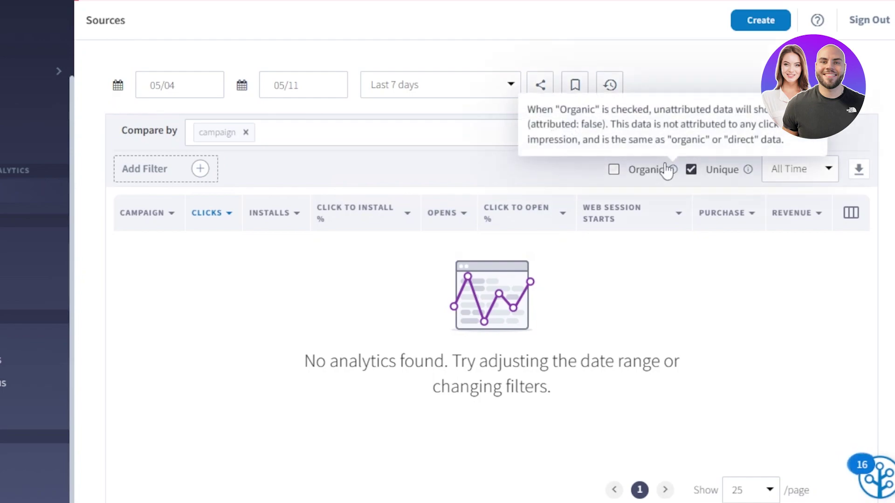
triple_click(325, 338)
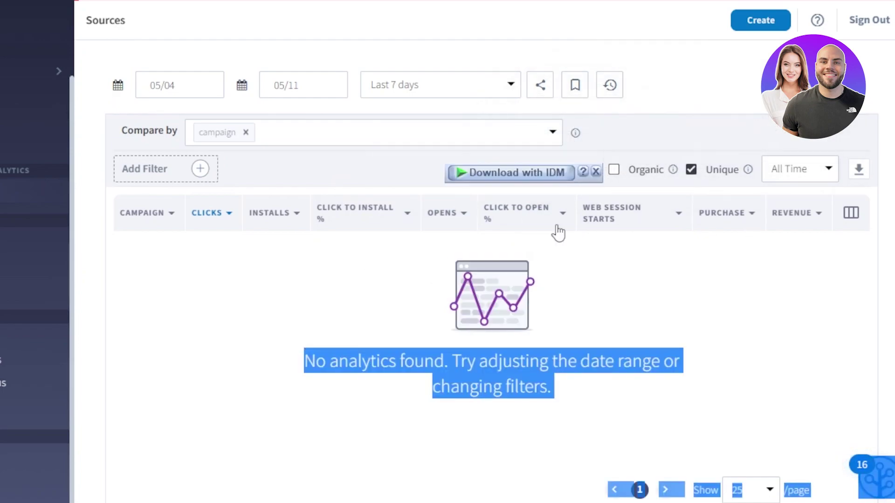
left_click(457, 50)
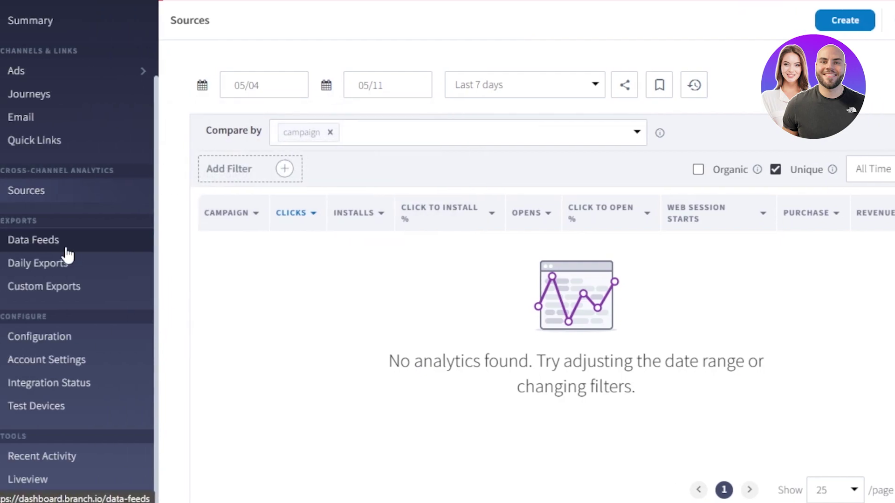
- Go to Data Feeds under Exports, landing on its Manager view
left_click(66, 250)
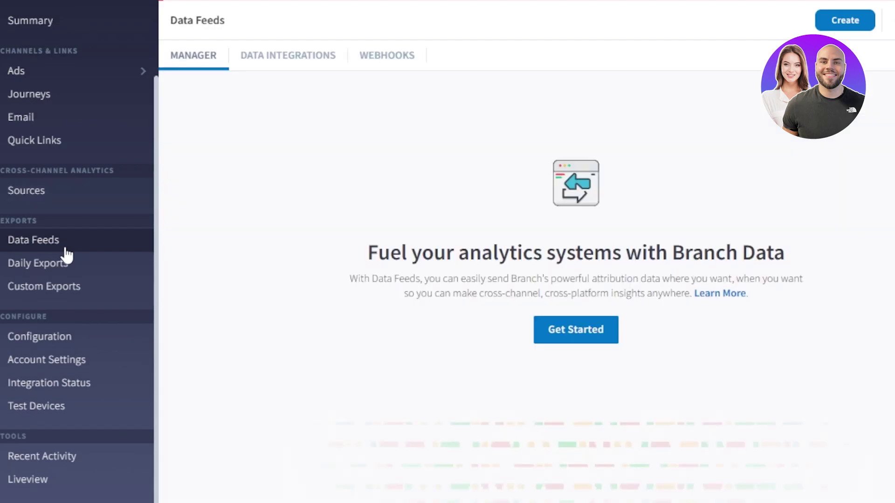
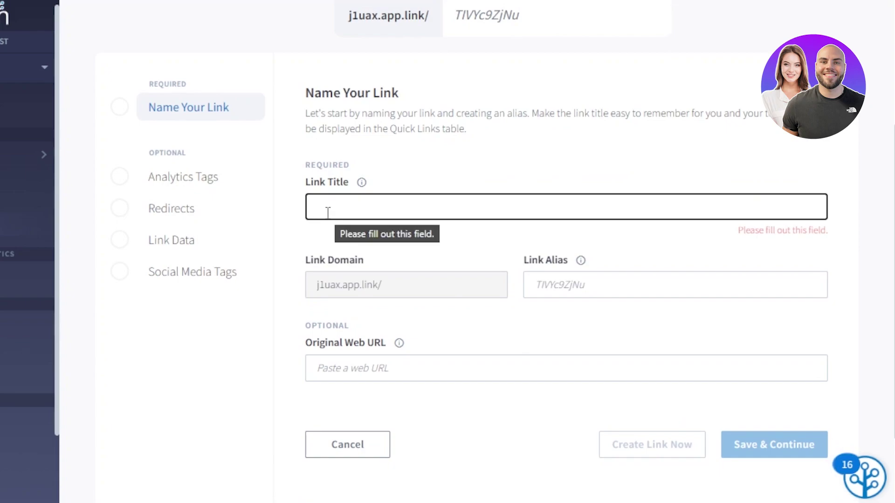
- Title the new quick link 'test' and save the Name Your Link step
type("test")
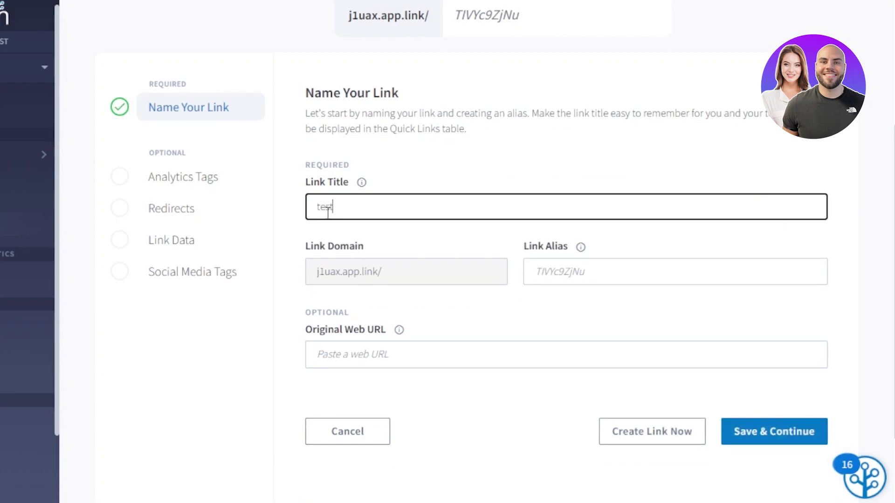
double_click(379, 274)
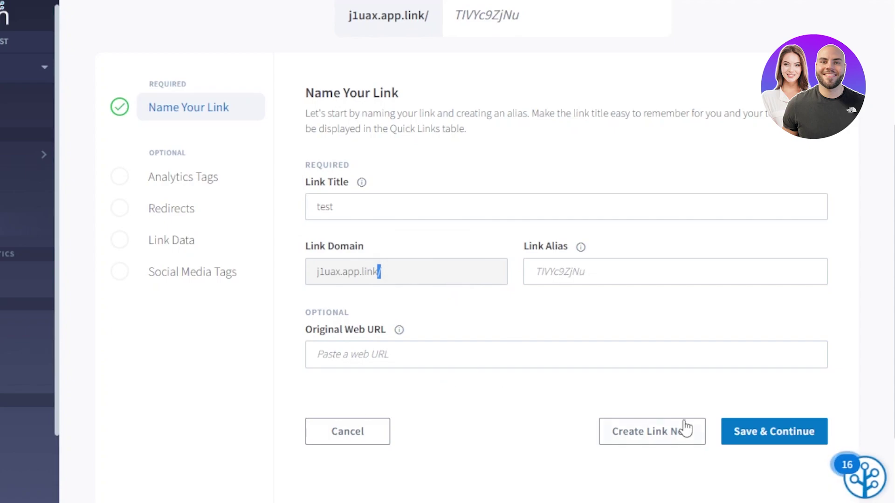
left_click(755, 431)
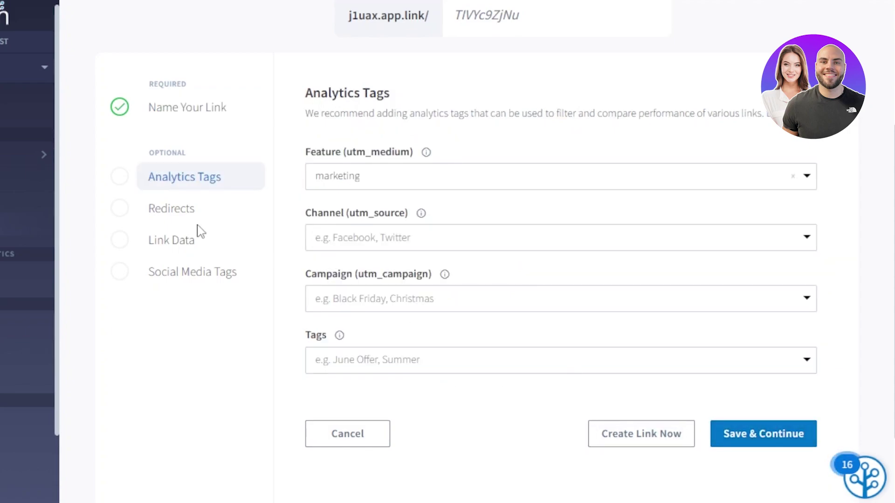
- Skip through Analytics Tags, Redirects and Link Data without setting any values
left_click(371, 178)
left_click(622, 159)
left_click(770, 440)
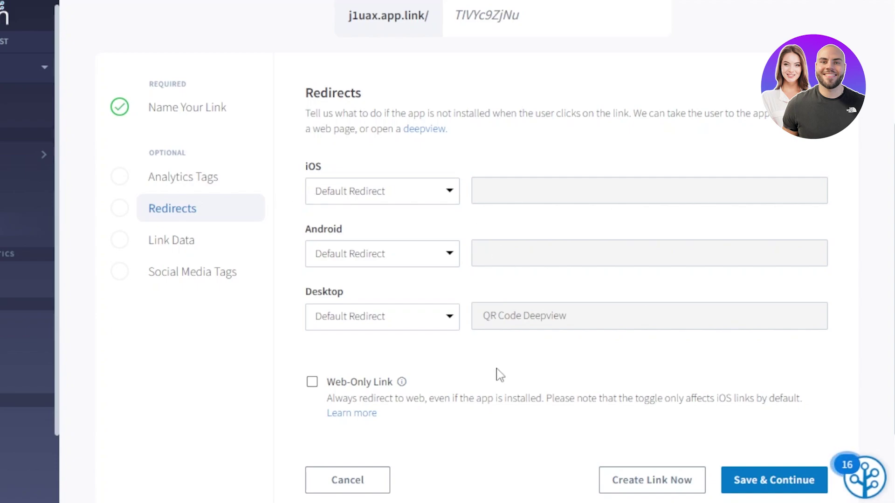
left_click(755, 484)
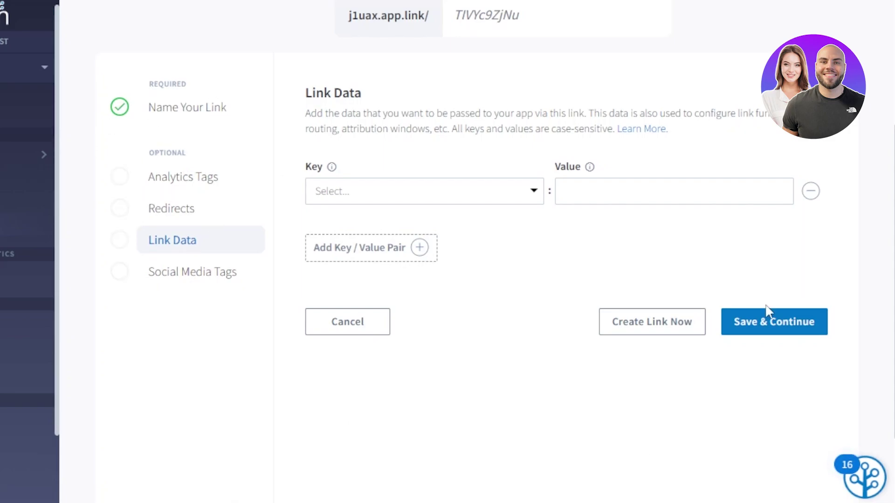
left_click(772, 324)
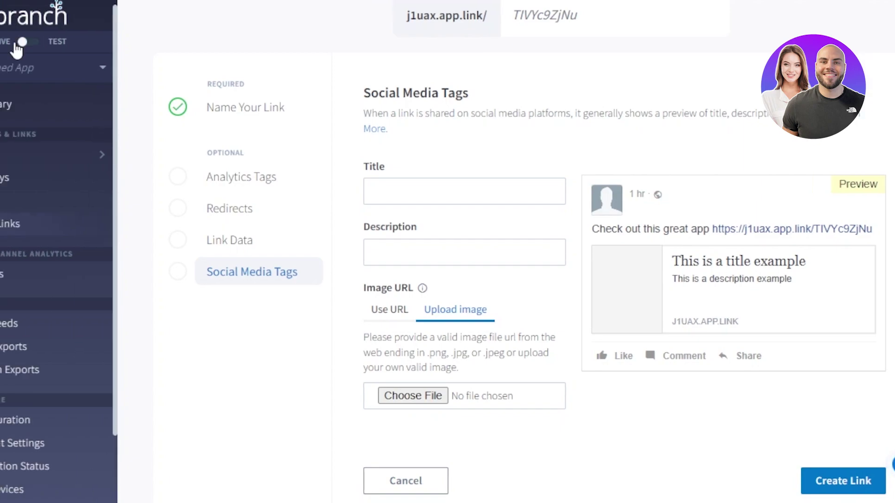
- Create a new app named 'test' from the app selector's Create New App option
left_click(118, 70)
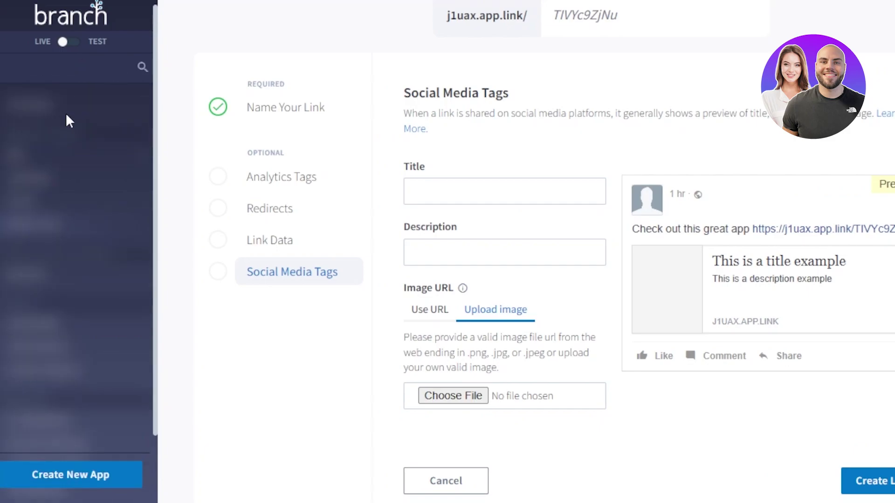
left_click(82, 476)
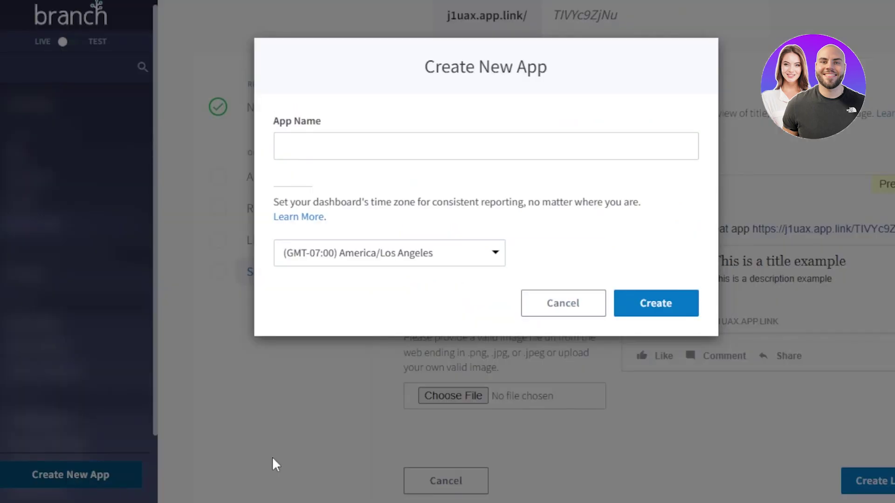
left_click(423, 140)
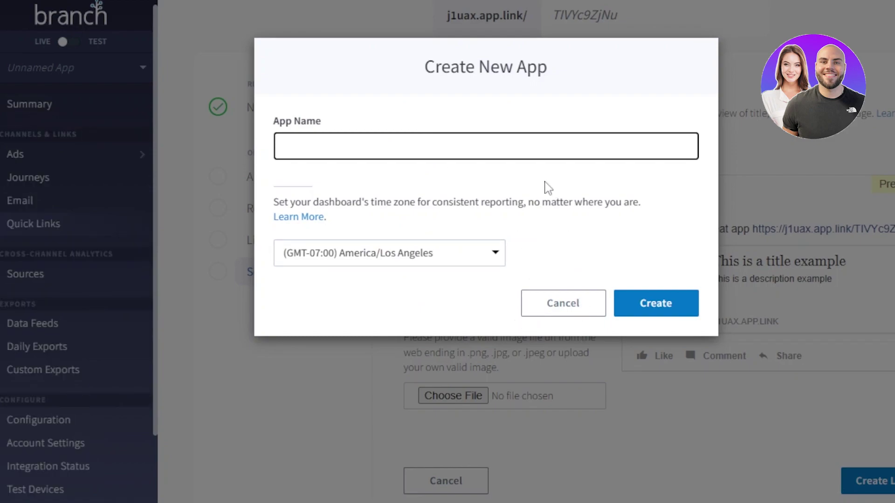
type("test")
left_click(662, 305)
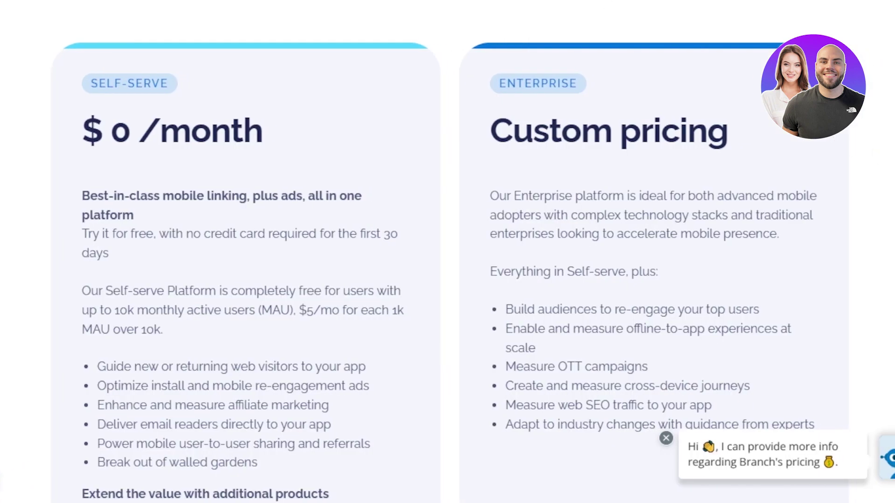
- Scroll the pricing page comparing the $0/month Self-serve plan with custom-priced Enterprise
scroll(447, 271, "up", 1)
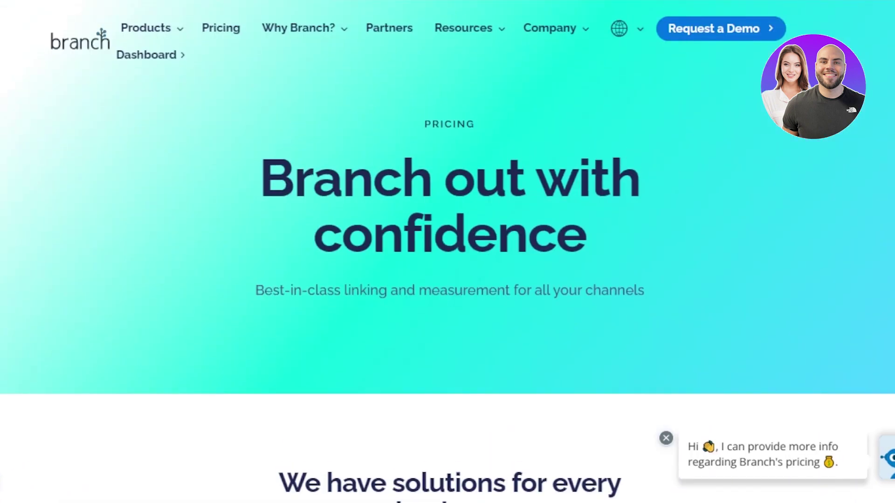
scroll(447, 257, "down", 1)
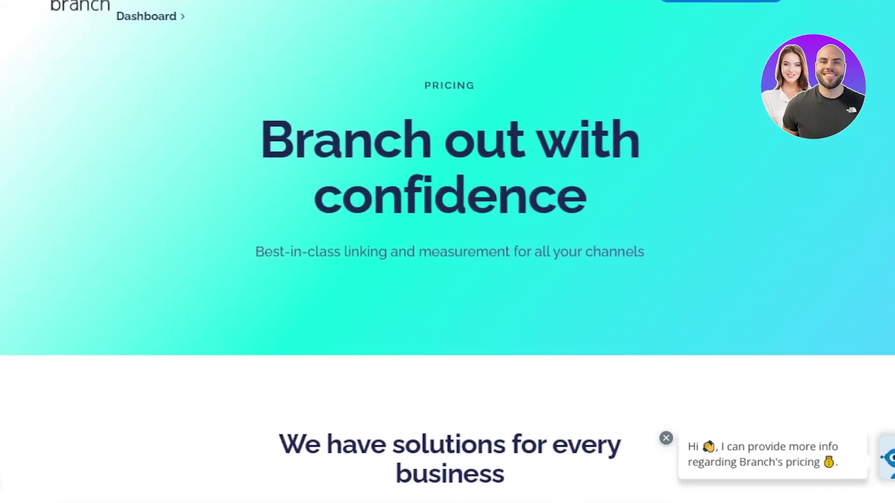
scroll(448, 257, "up", 1)
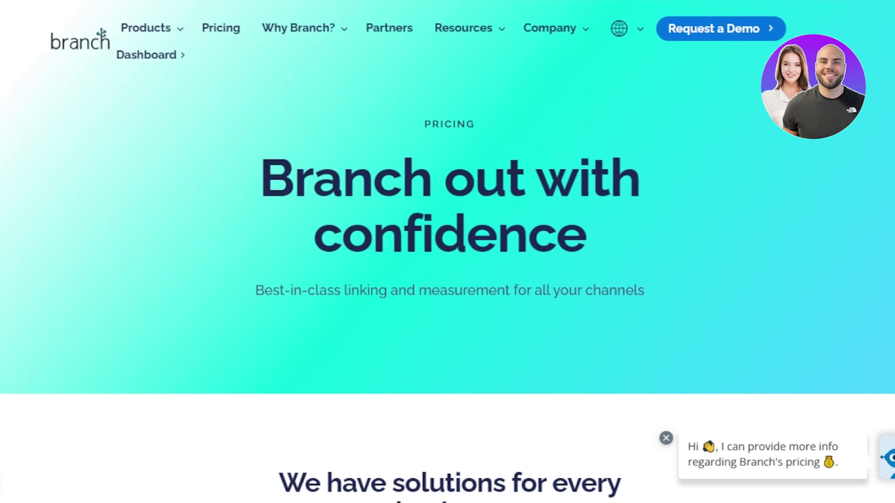
scroll(448, 252, "down", 2)
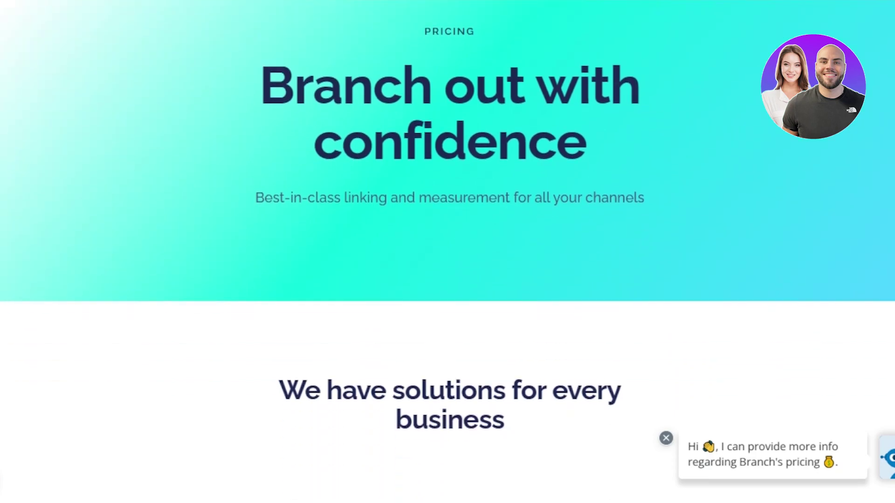
scroll(447, 252, "up", 2)
scroll(447, 252, "down", 8)
scroll(447, 252, "down", 2)
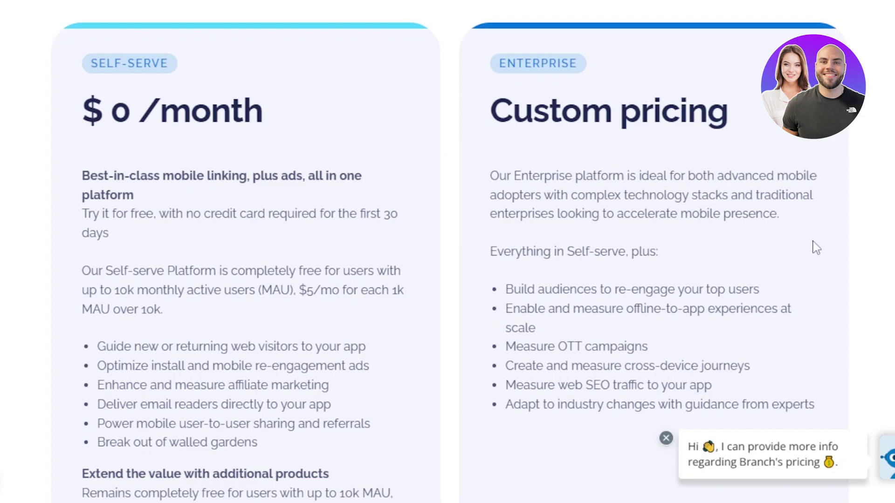
scroll(448, 252, "down", 8)
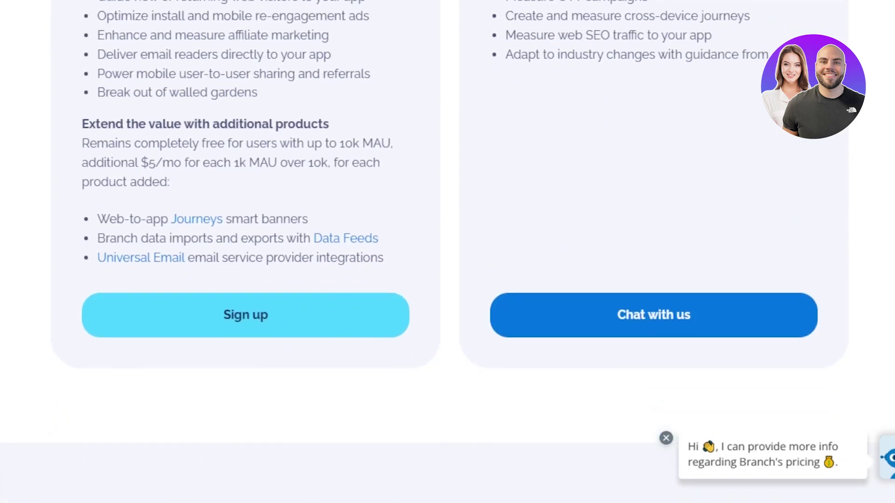
scroll(448, 252, "up", 12)
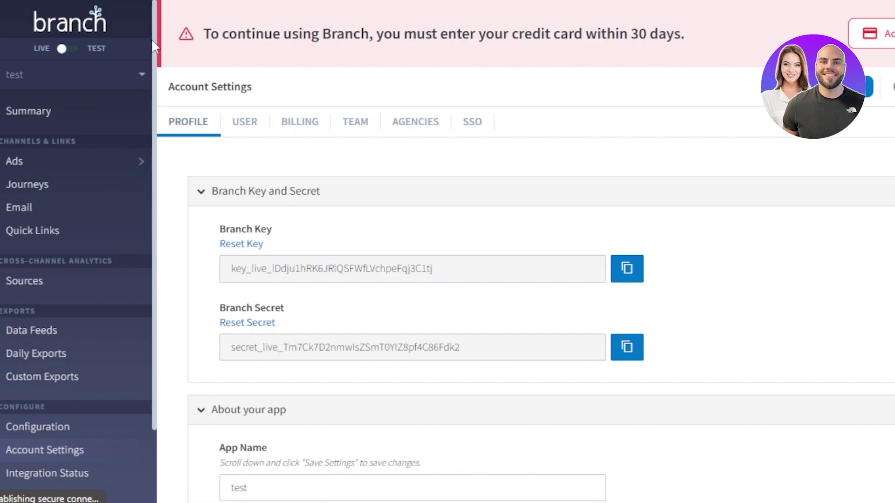
scroll(140, 56, "down", 2)
scroll(138, 65, "up", 2)
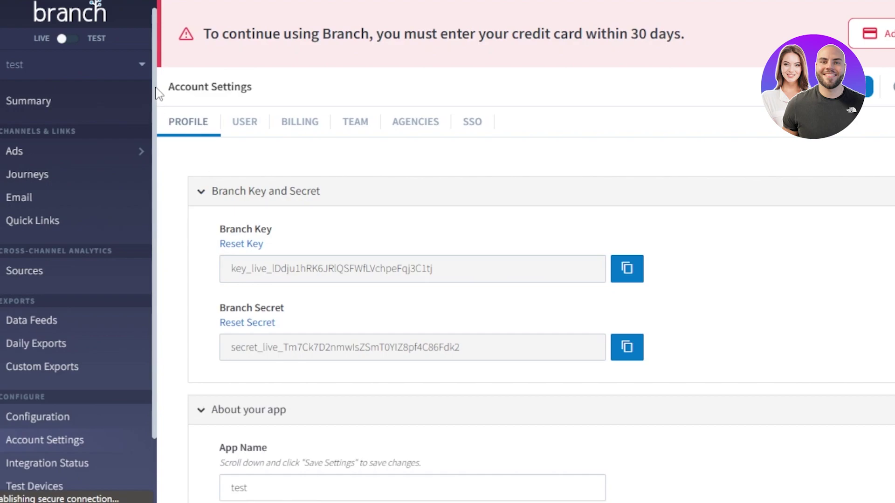
scroll(153, 93, "down", 2)
scroll(150, 55, "up", 2)
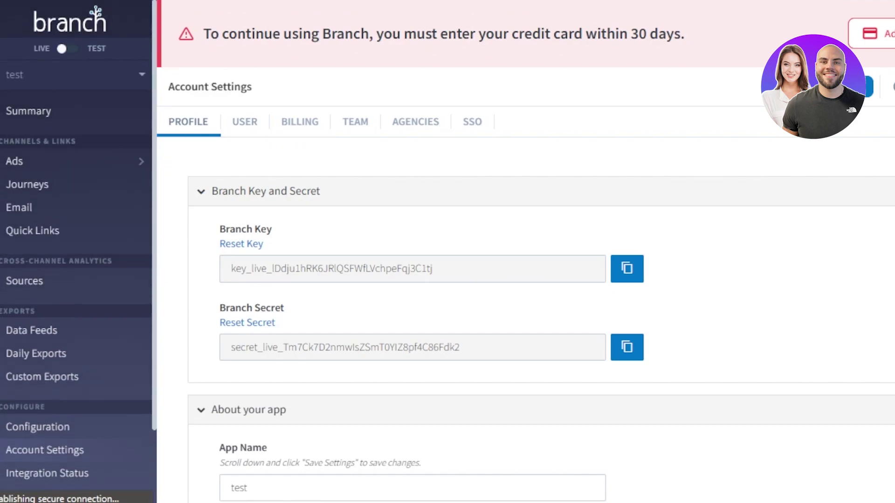
scroll(512, 280, "down", 1)
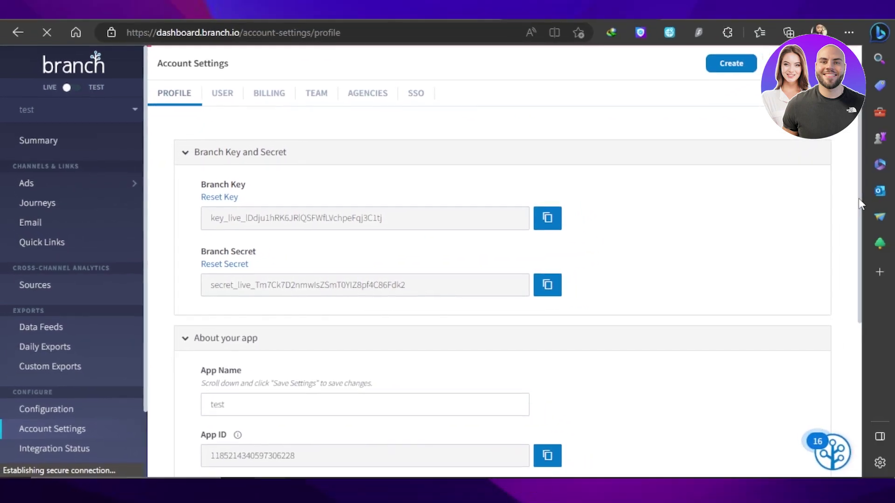
scroll(857, 164, "up", 1)
scroll(860, 193, "down", 1)
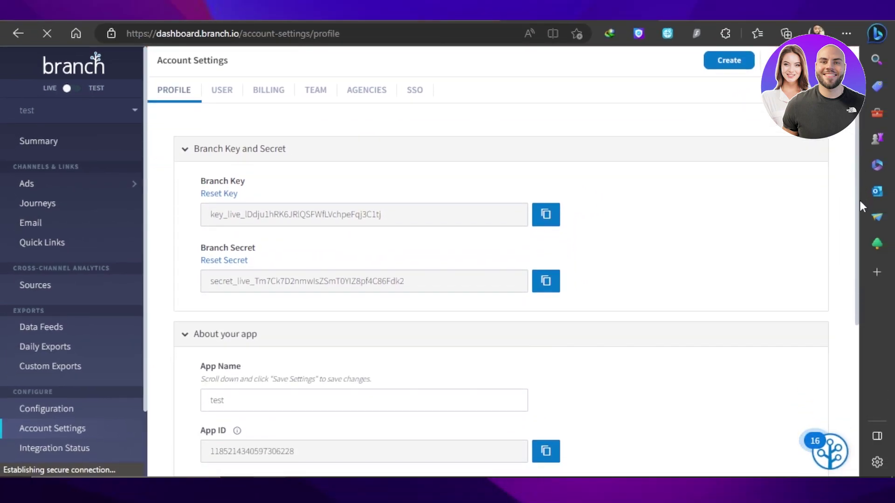